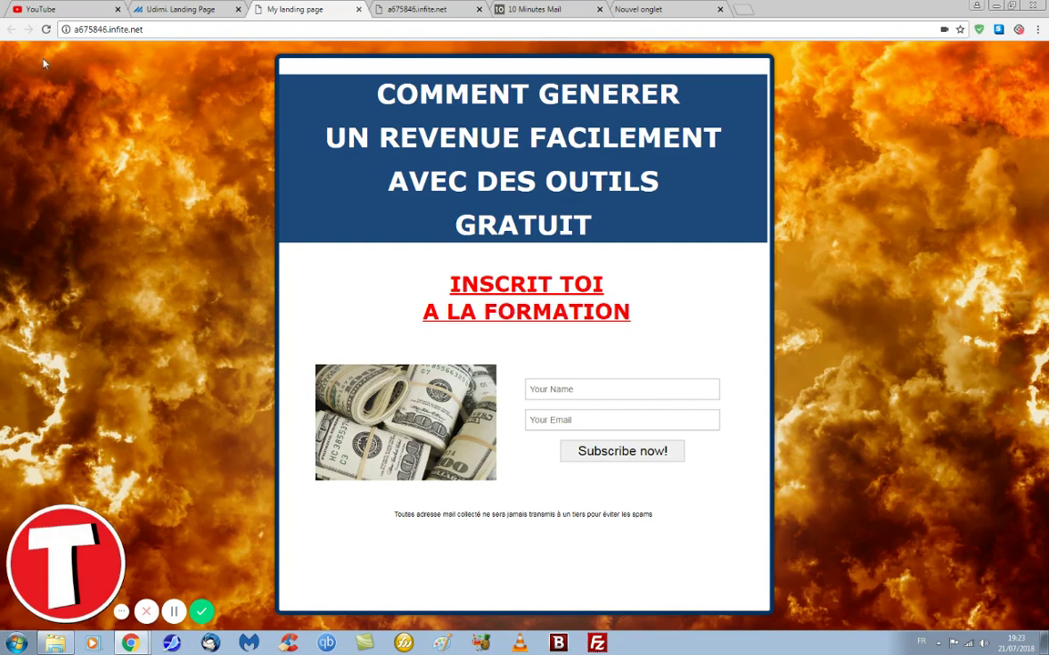
Step: Switch back to the Udimi tab showing the My Landers dashboard for a675846.infite.net
left_click(143, 15)
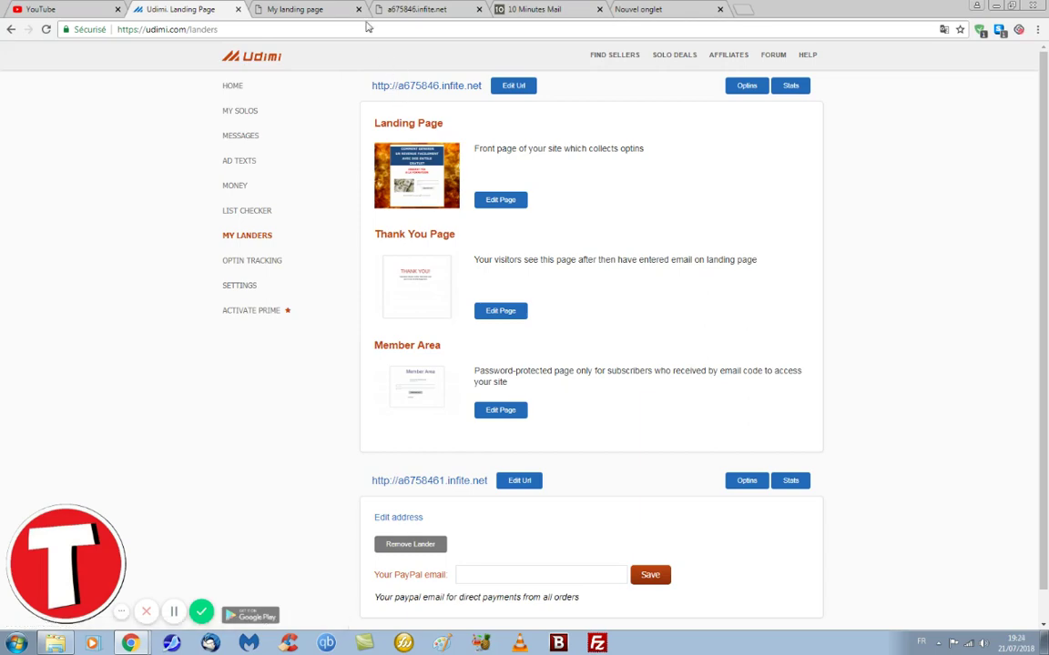
Step: Check the live landing page and opt-in list, close the list, and reload the temporary inbox
left_click(306, 10)
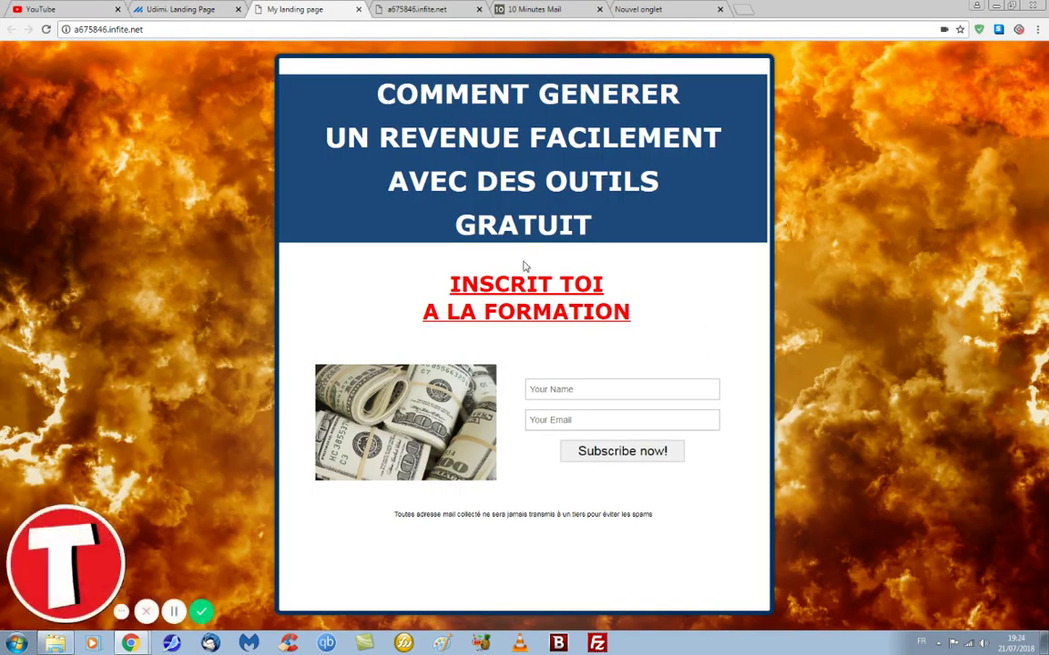
left_click(440, 10)
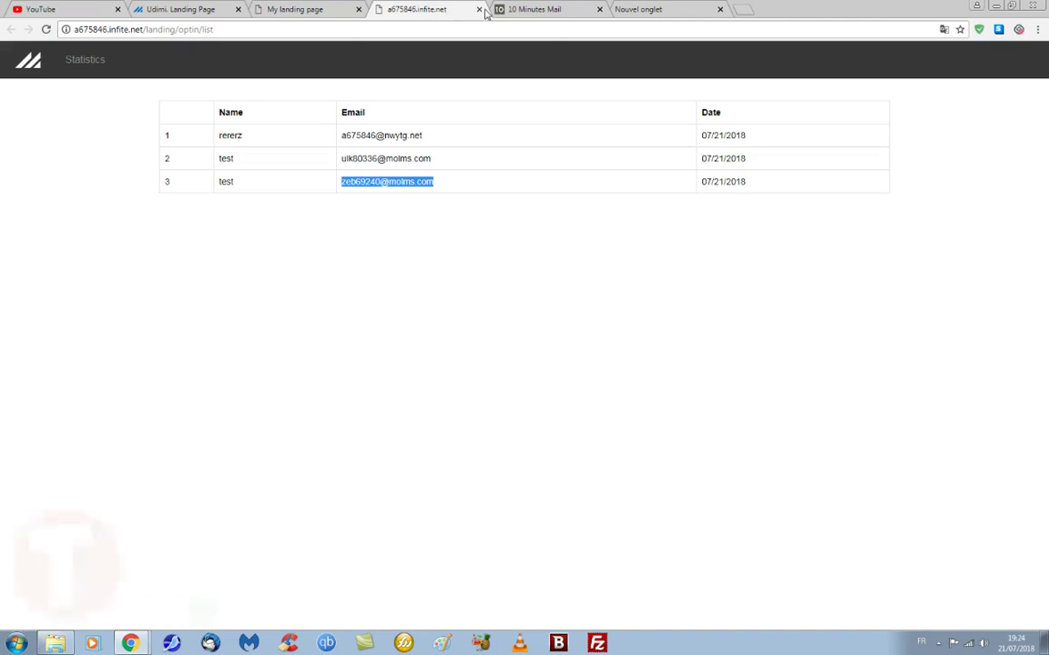
left_click(479, 10)
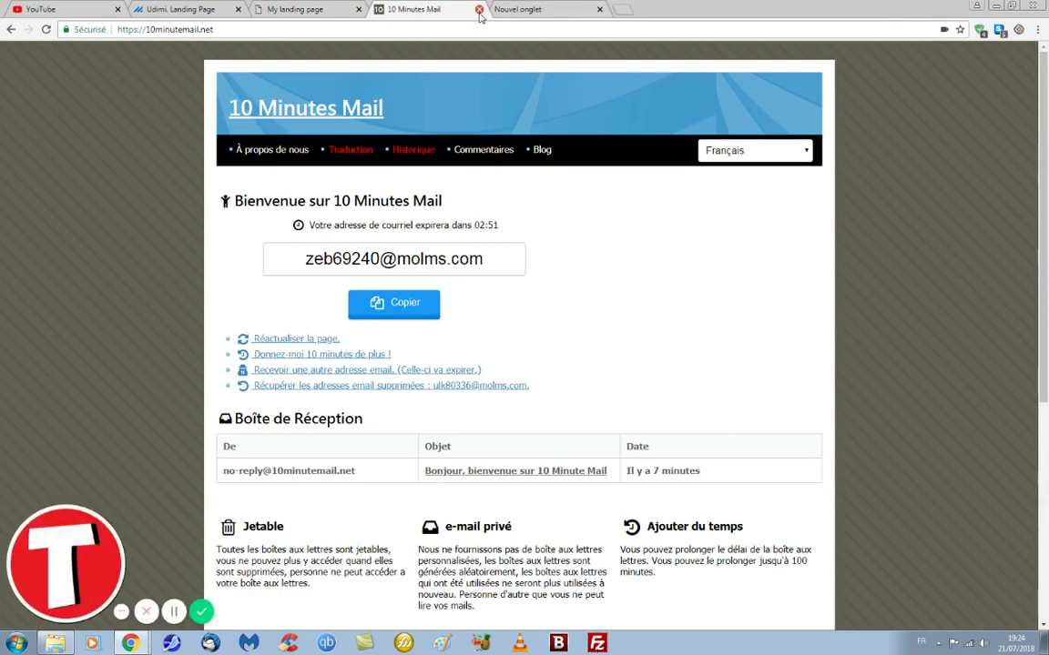
left_click(47, 30)
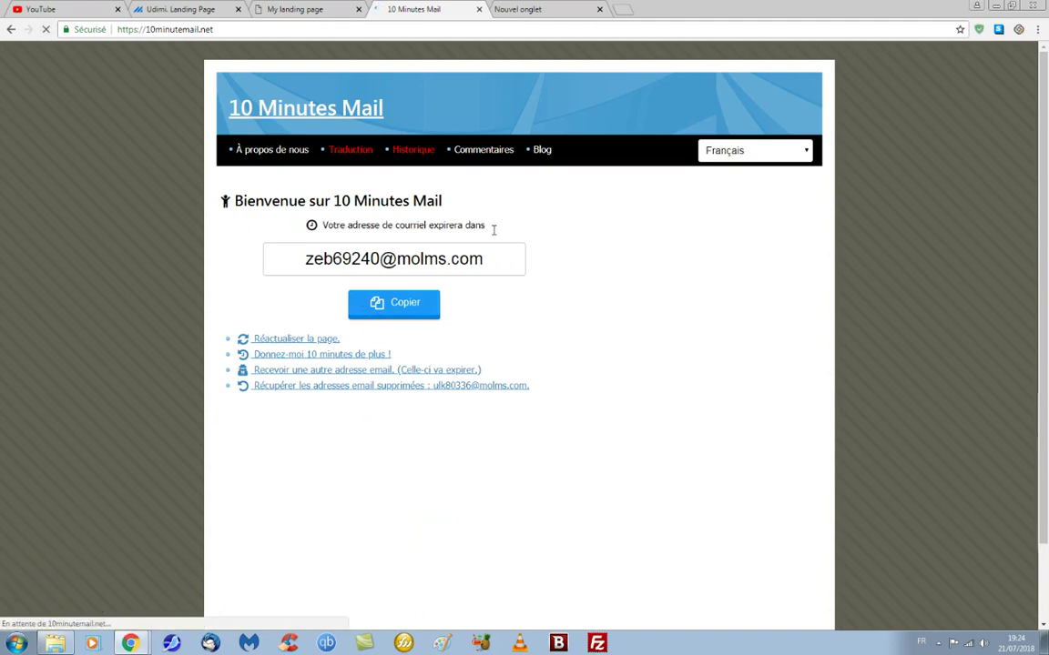
Step: Close the old temporary-mail page and search Google for '10th minutemail'
left_click(489, 9)
left_click(479, 9)
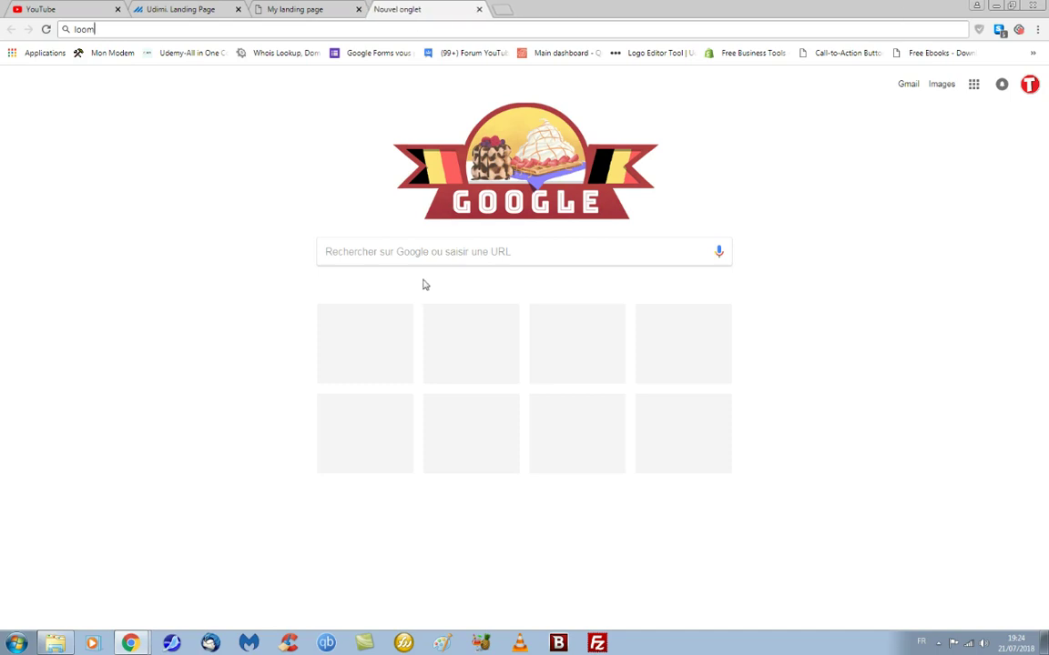
left_click(421, 256)
type("10")
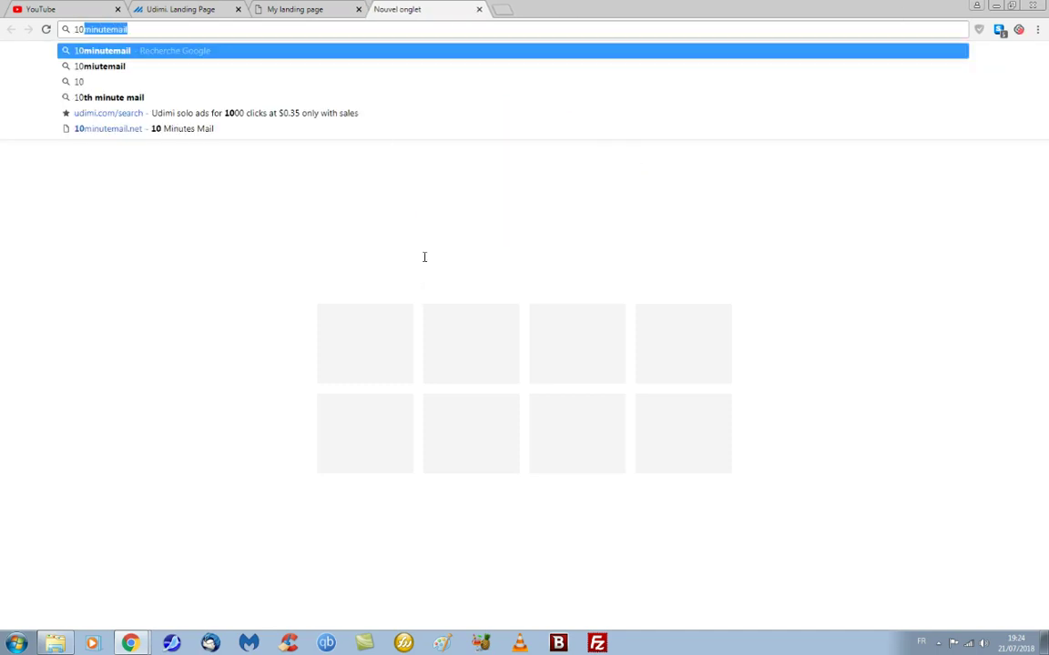
type("th minu")
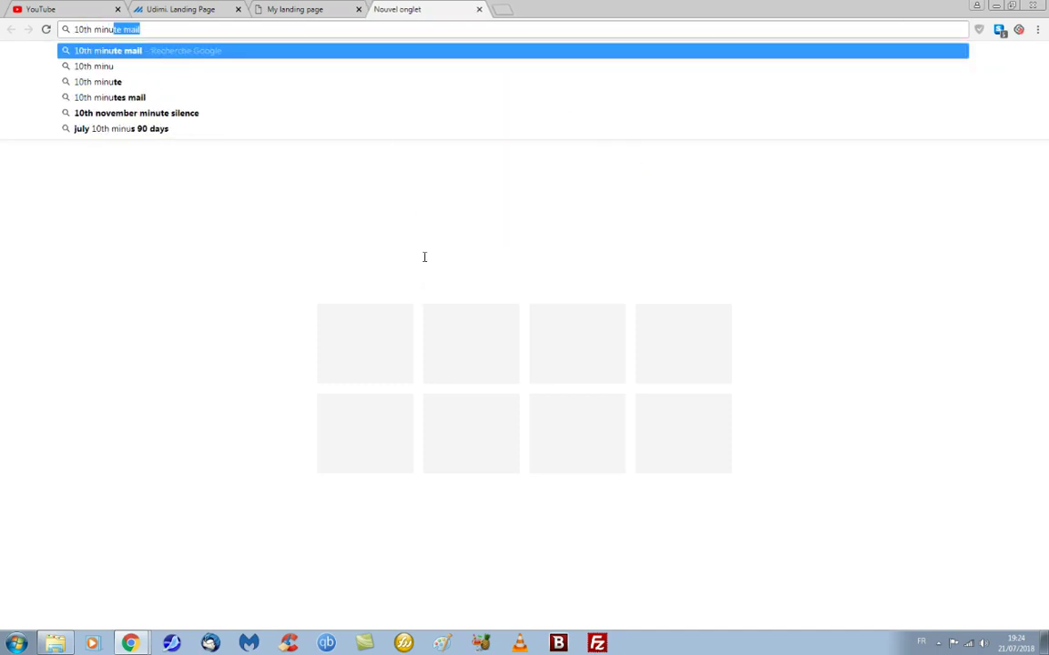
type("temail")
key("Return")
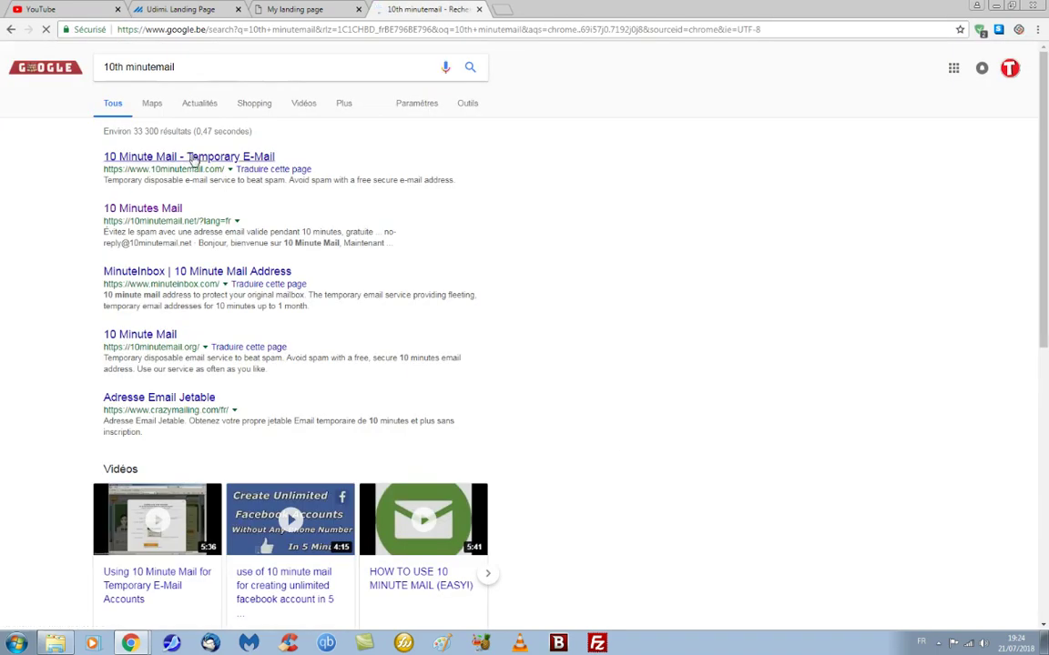
Step: Open 10minutemail.com and copy its fresh temporary e-mail address
left_click(194, 159)
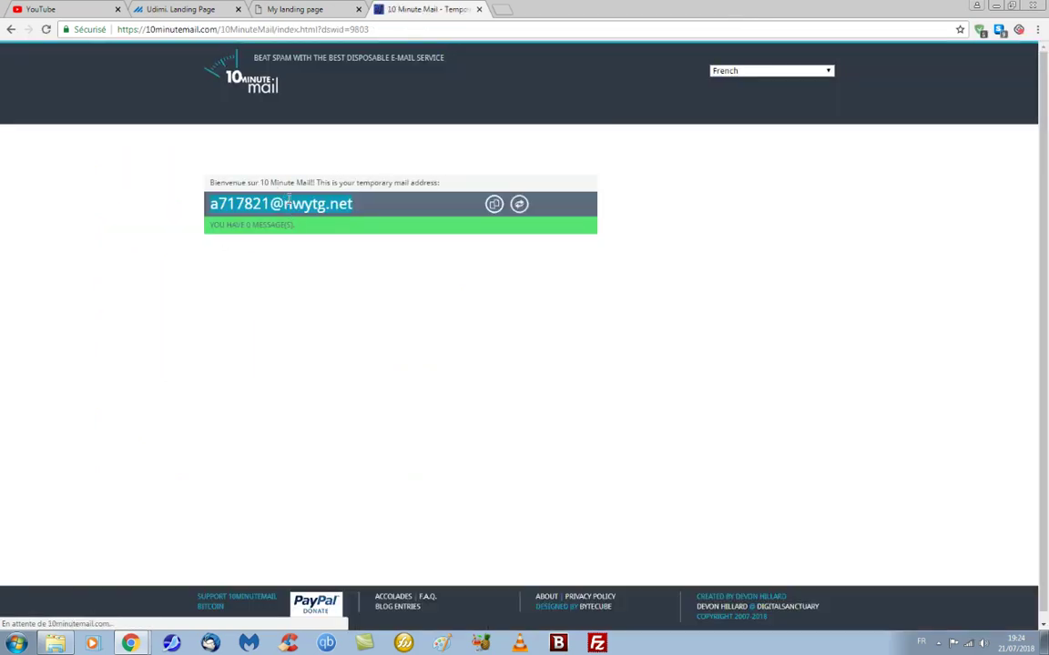
right_click(287, 201)
left_click(314, 206)
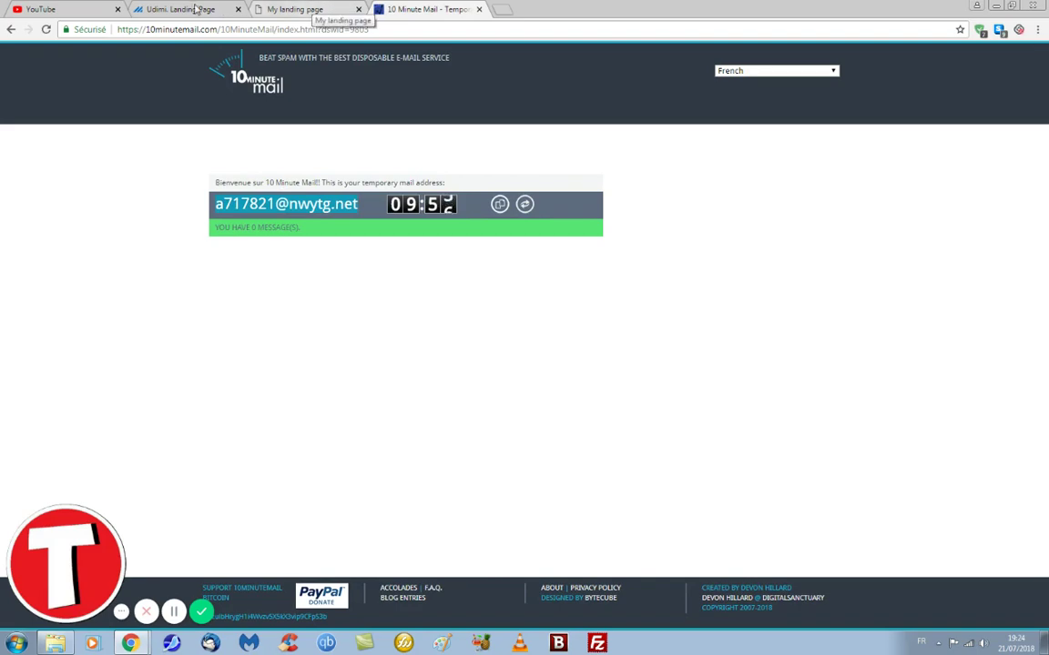
Step: Subscribe on the landing page with name 'test' and the copied temporary address, then return to Udimi
left_click(285, 10)
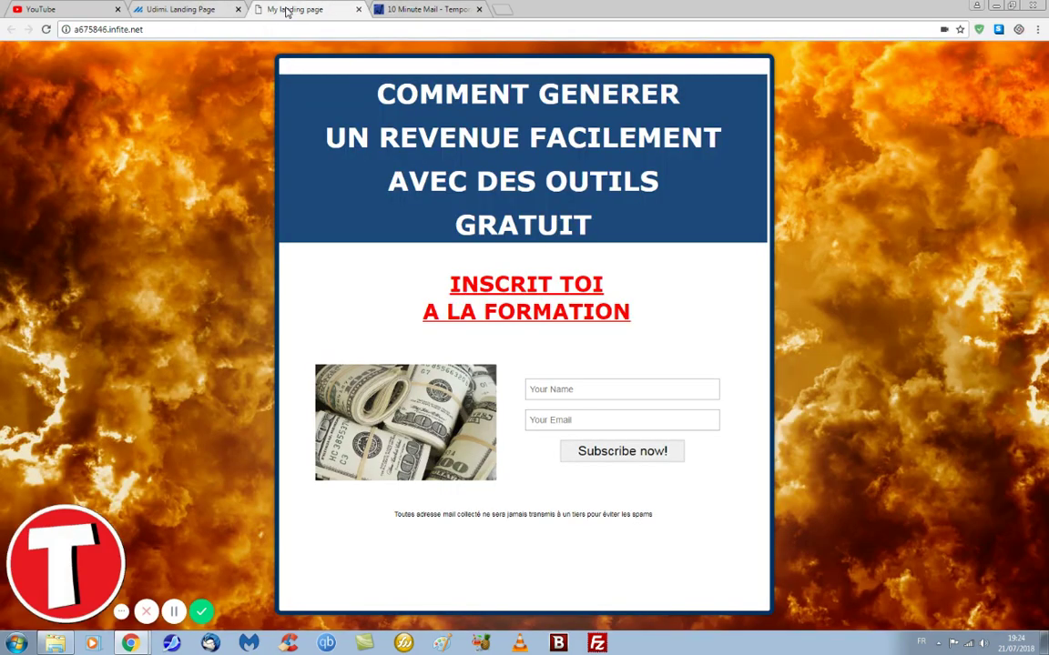
left_click(556, 390)
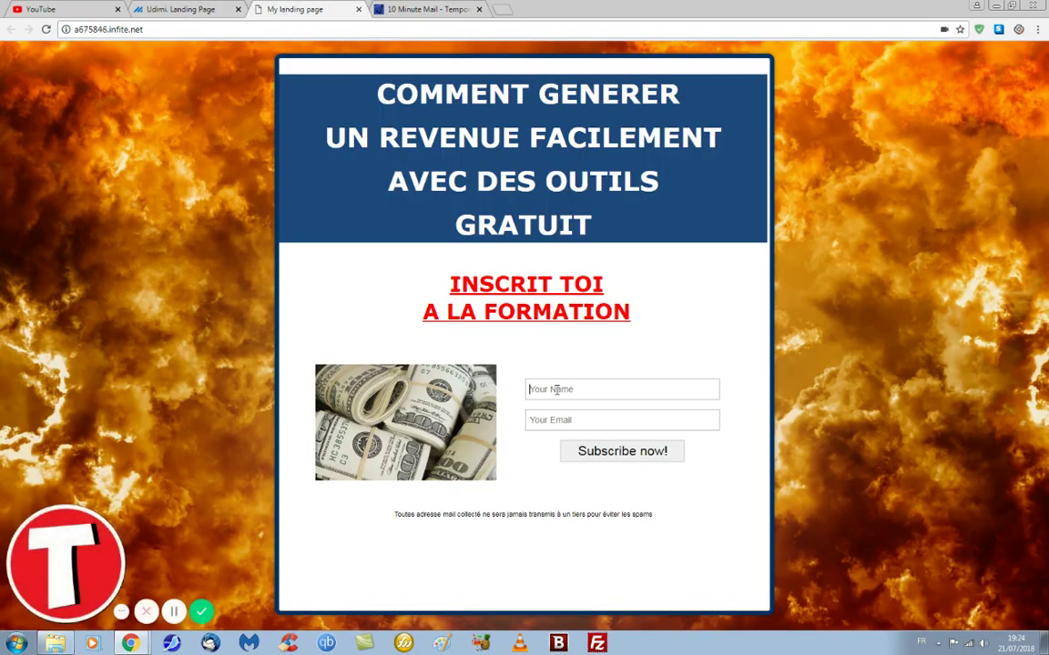
type("test")
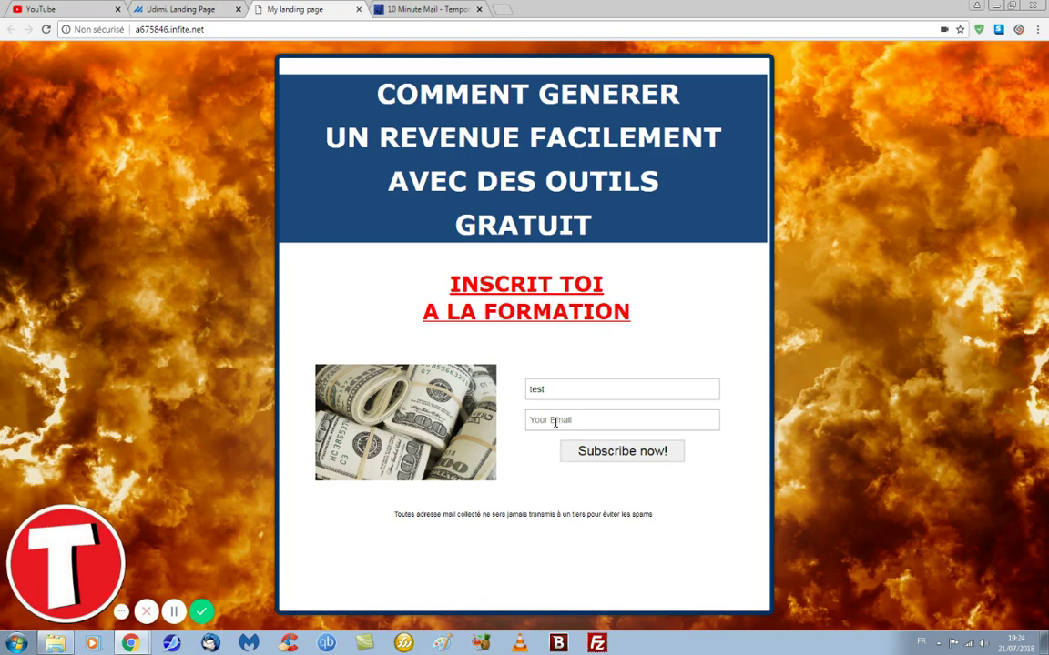
right_click(531, 422)
left_click(554, 498)
left_click(599, 459)
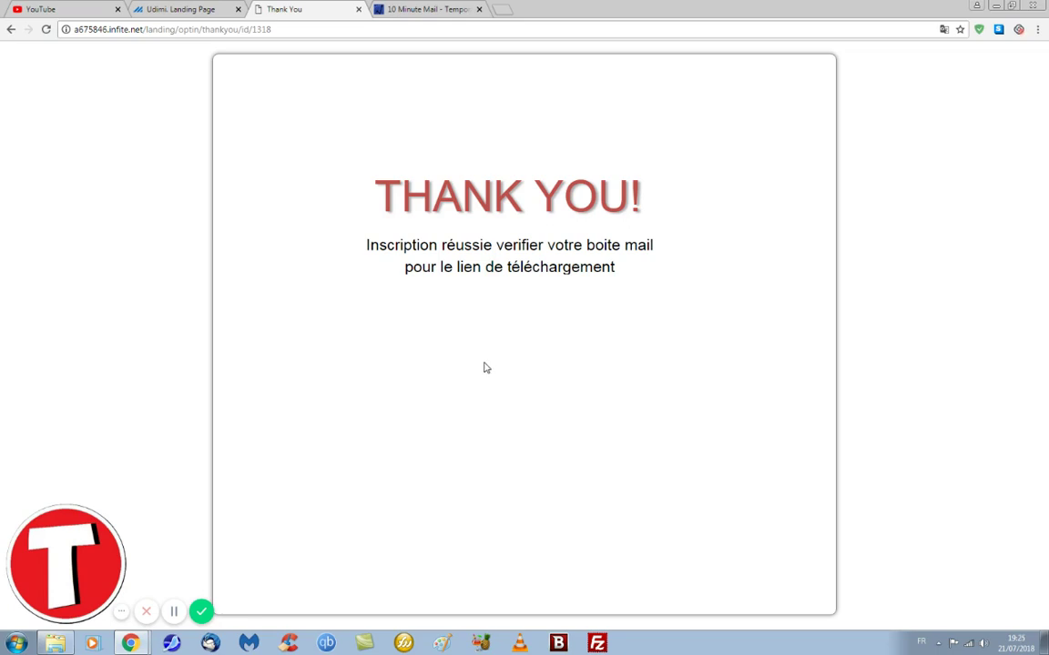
left_click(179, 10)
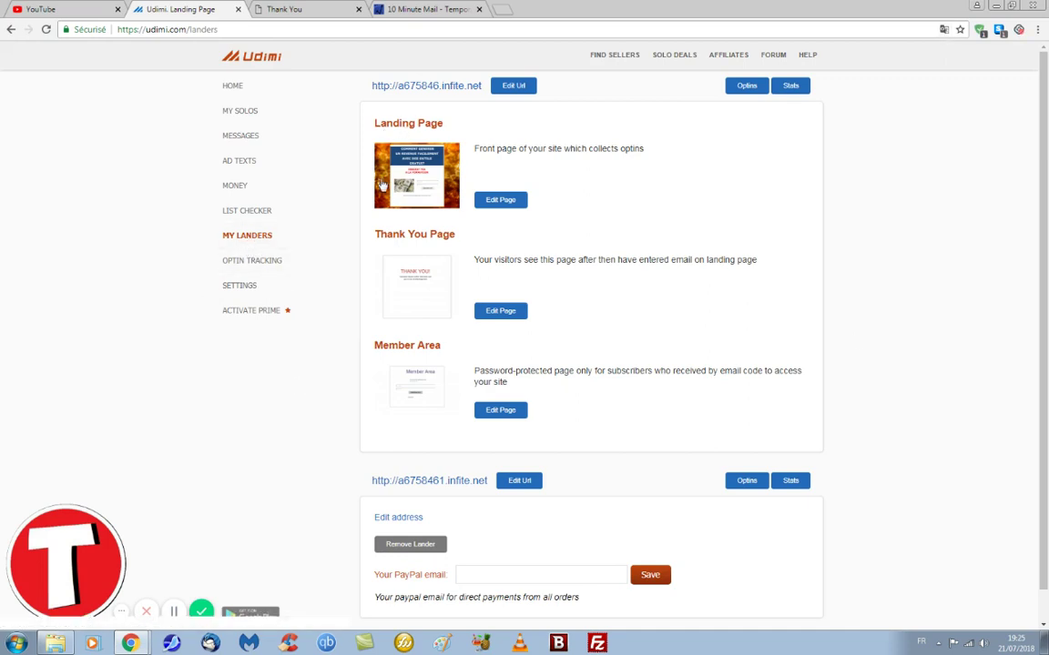
Step: Save the second lander's PayPal email and reload so a6758461.infite.net appears in the list
scroll(424, 187, "down", 1)
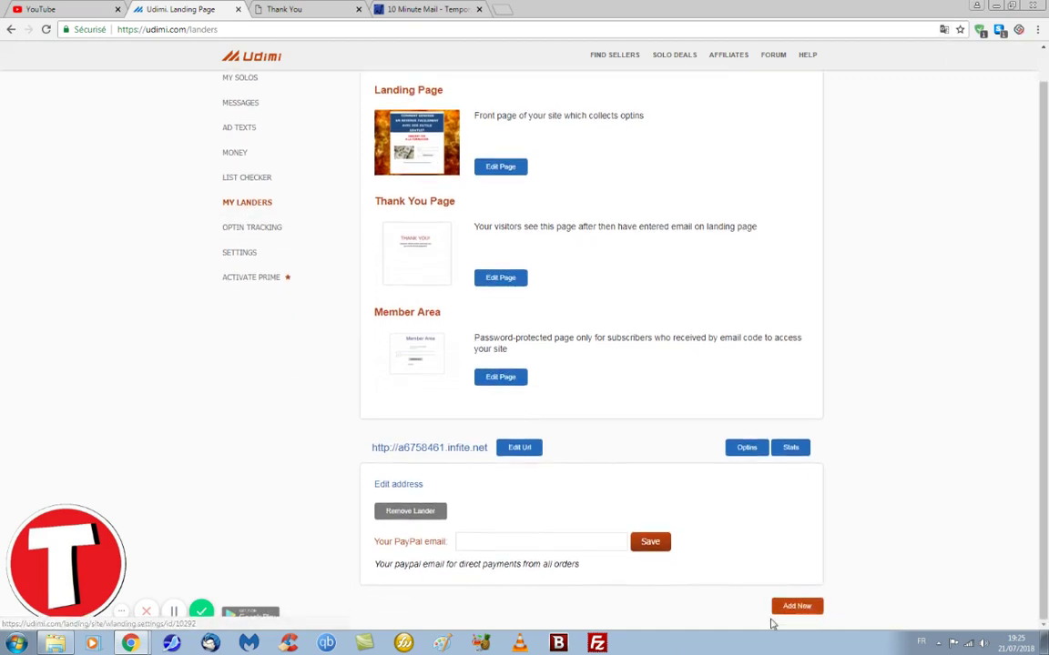
left_click(653, 543)
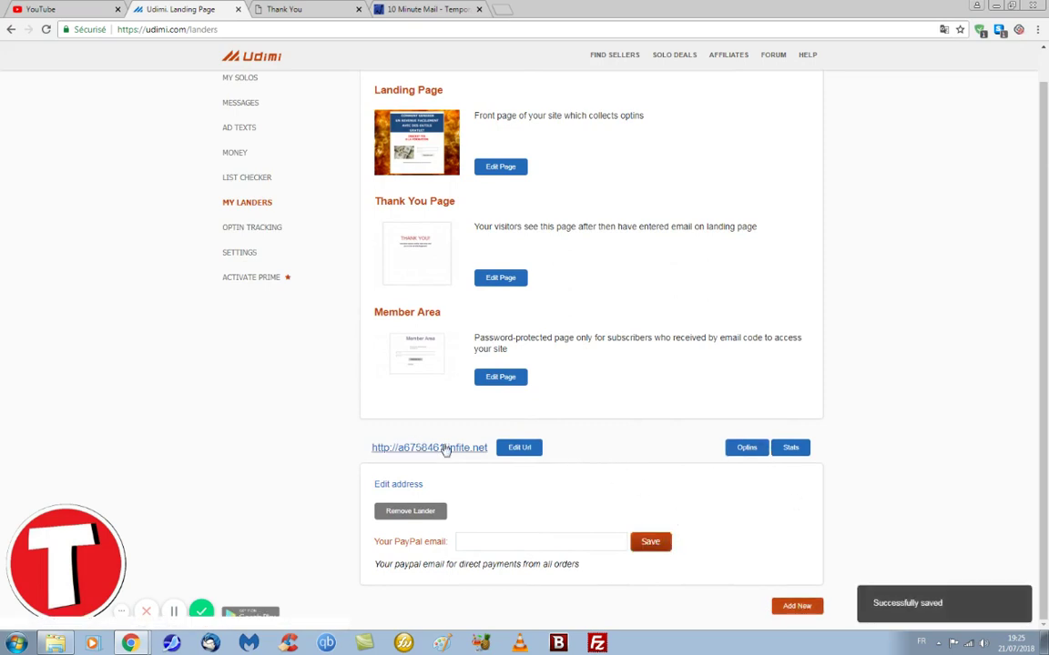
left_click(45, 29)
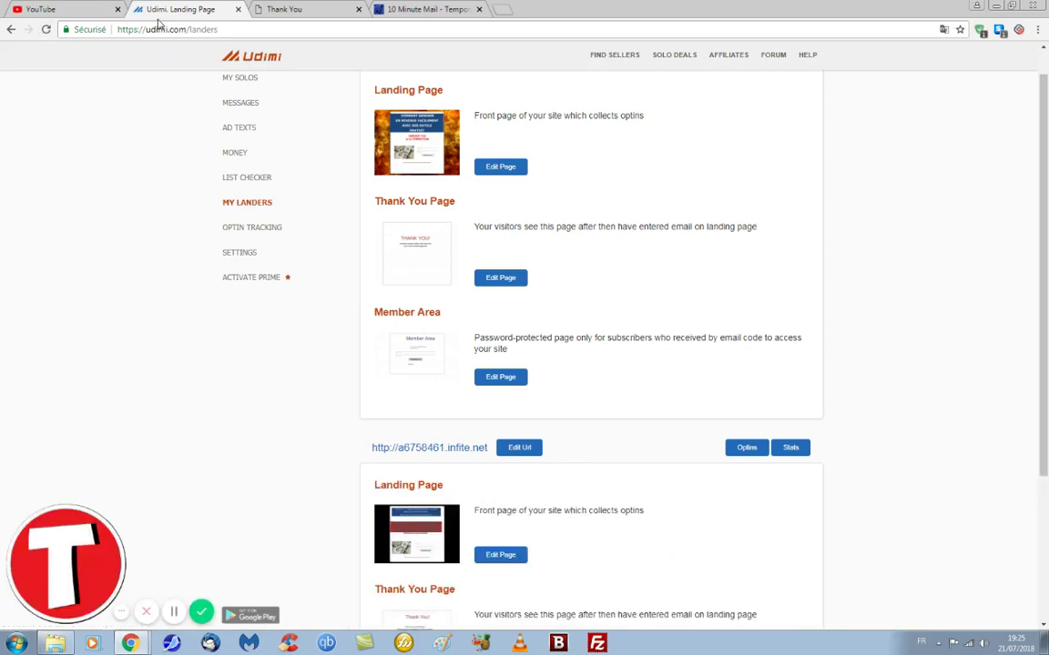
scroll(382, 419, "down", 2)
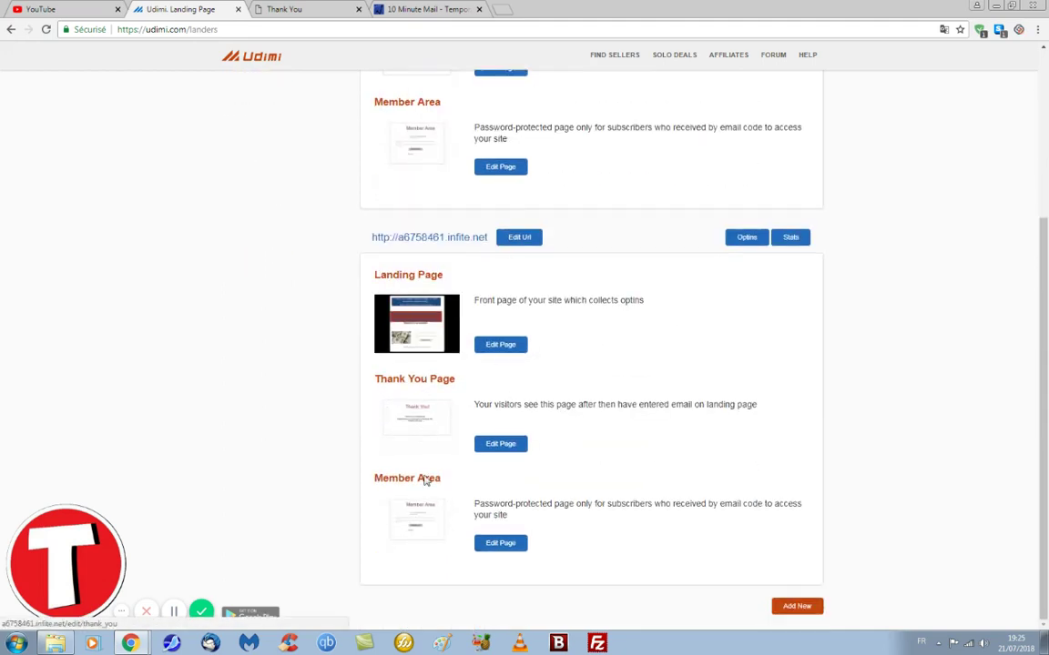
scroll(547, 369, "up", 2)
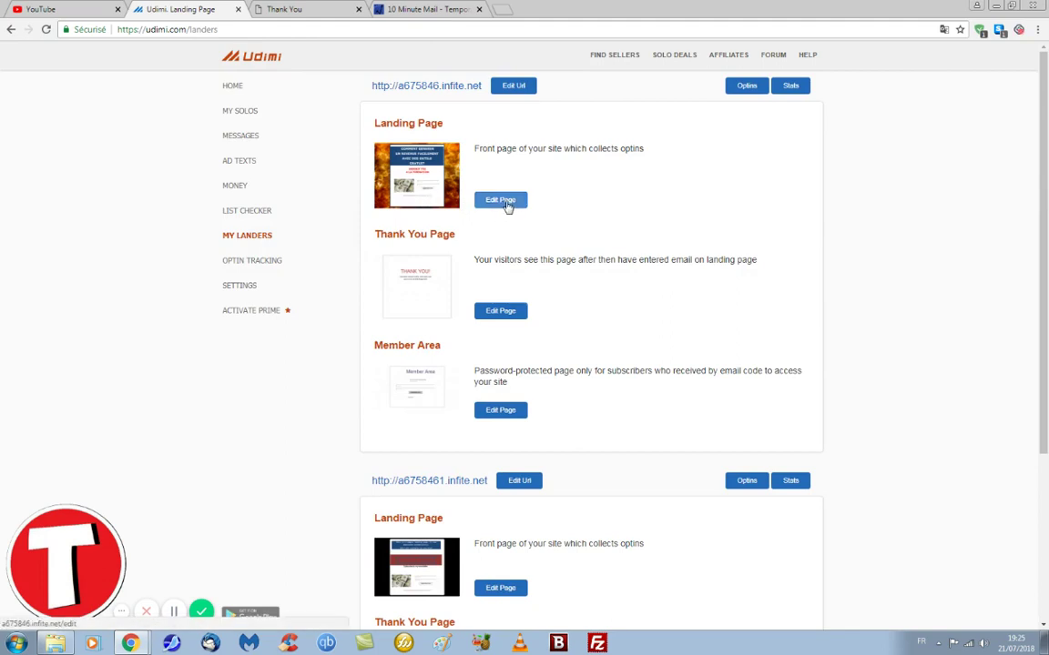
Step: Open the a675846 landing page in the editor and inspect the COMMENT GENERER headline and money image
left_click(507, 205)
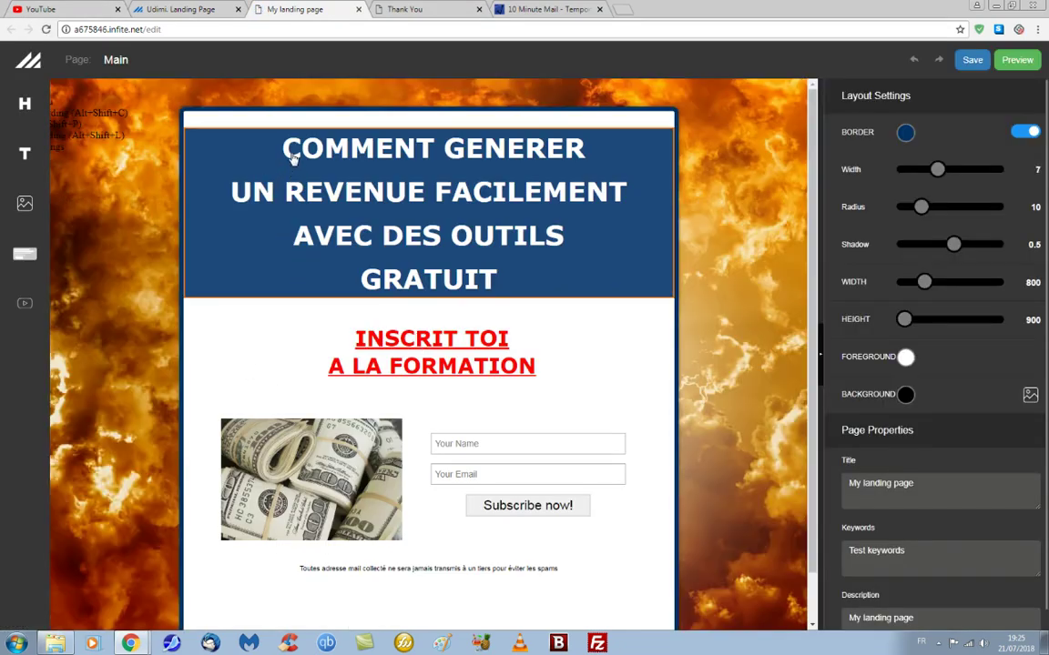
triple_click(285, 153)
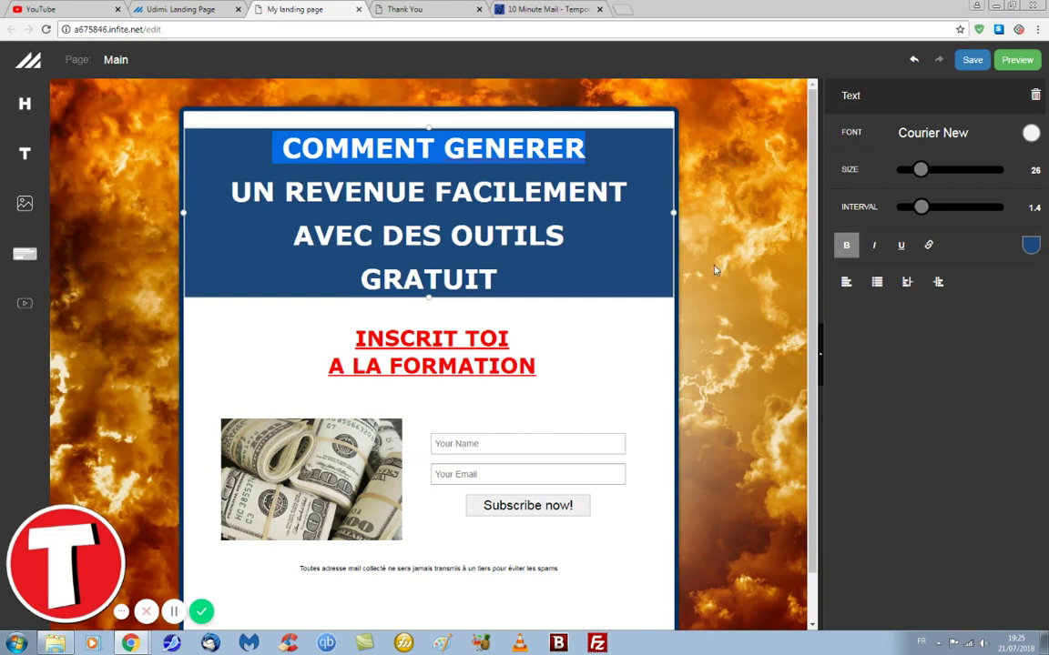
left_click(321, 469)
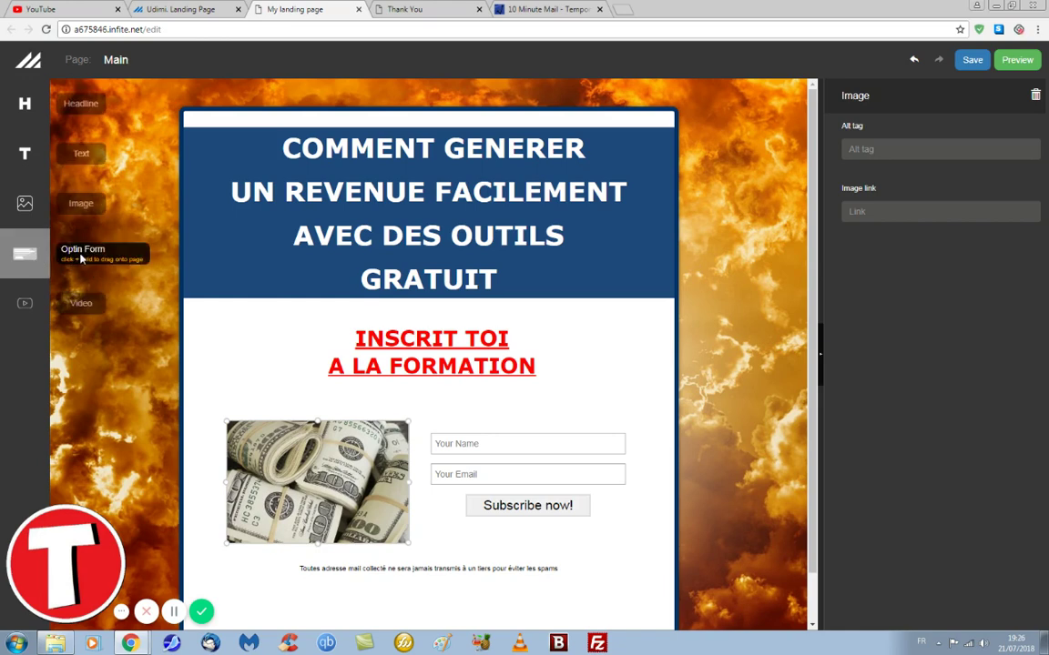
left_click(81, 259)
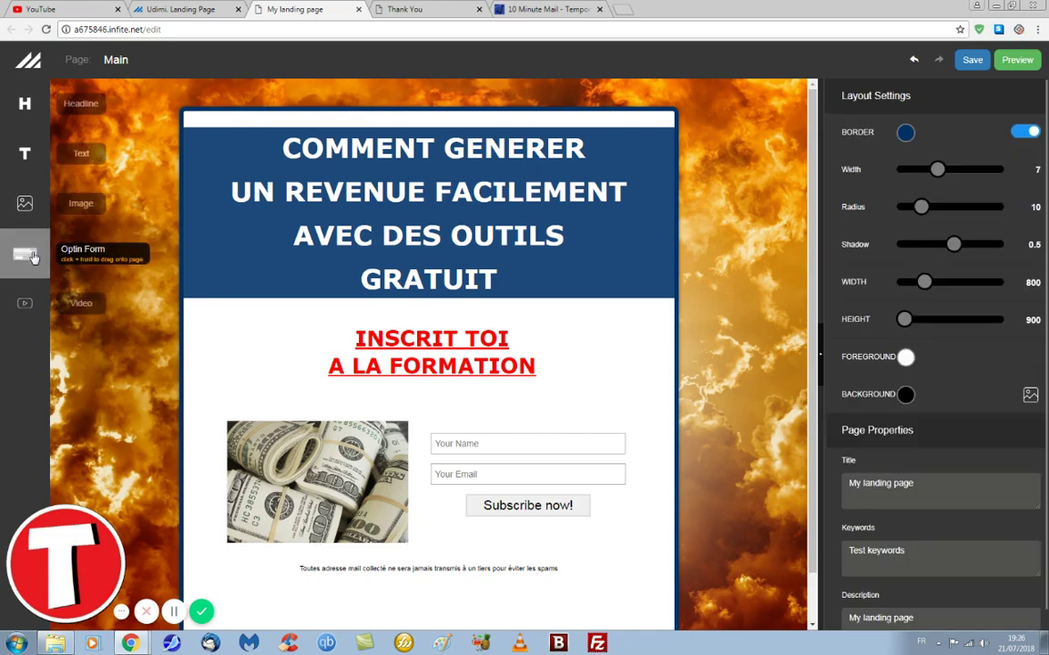
Step: Drag a trial Optin Form onto the page, then delete it again
left_click_drag(32, 256, 152, 287)
left_click_drag(25, 253, 300, 408)
left_click(391, 398)
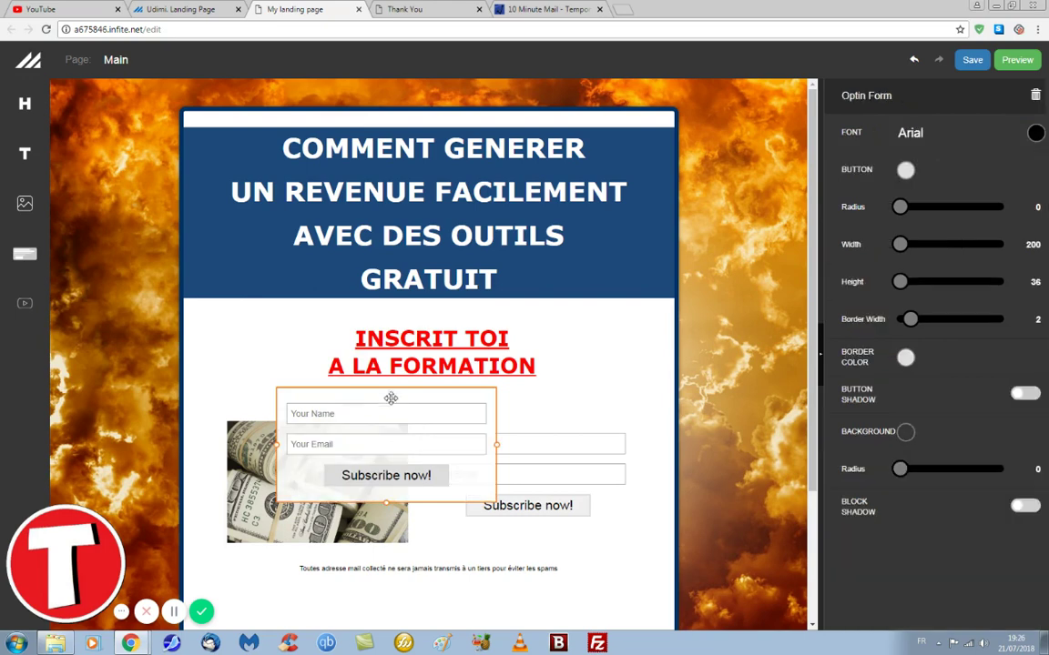
key("Delete")
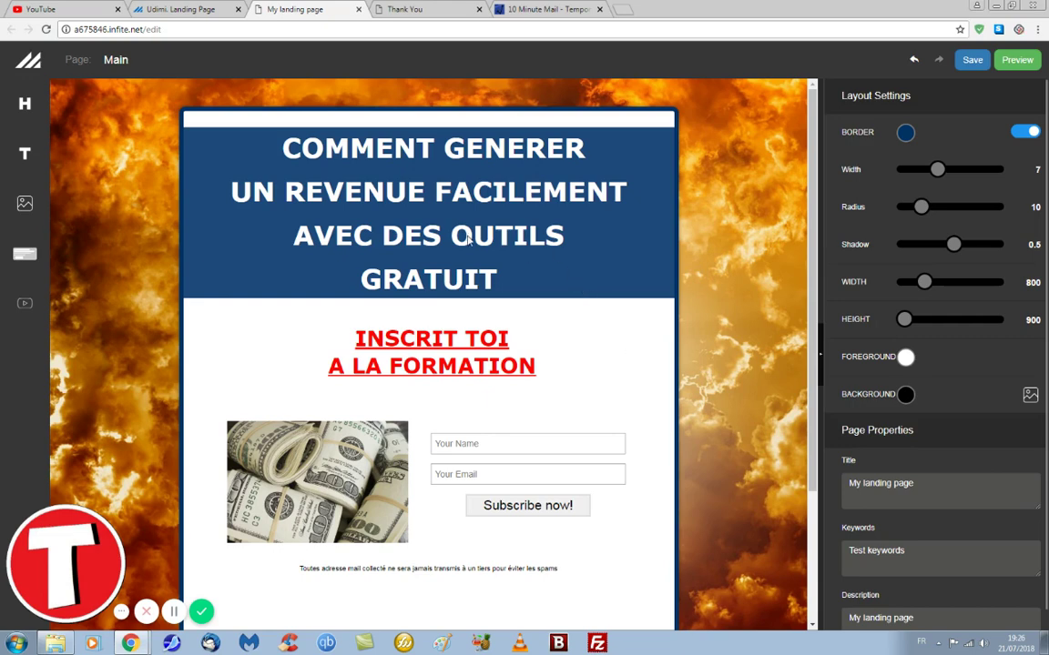
Step: View the live thank-you page, then open it in the editor and select the THANK YOU! heading
left_click(407, 11)
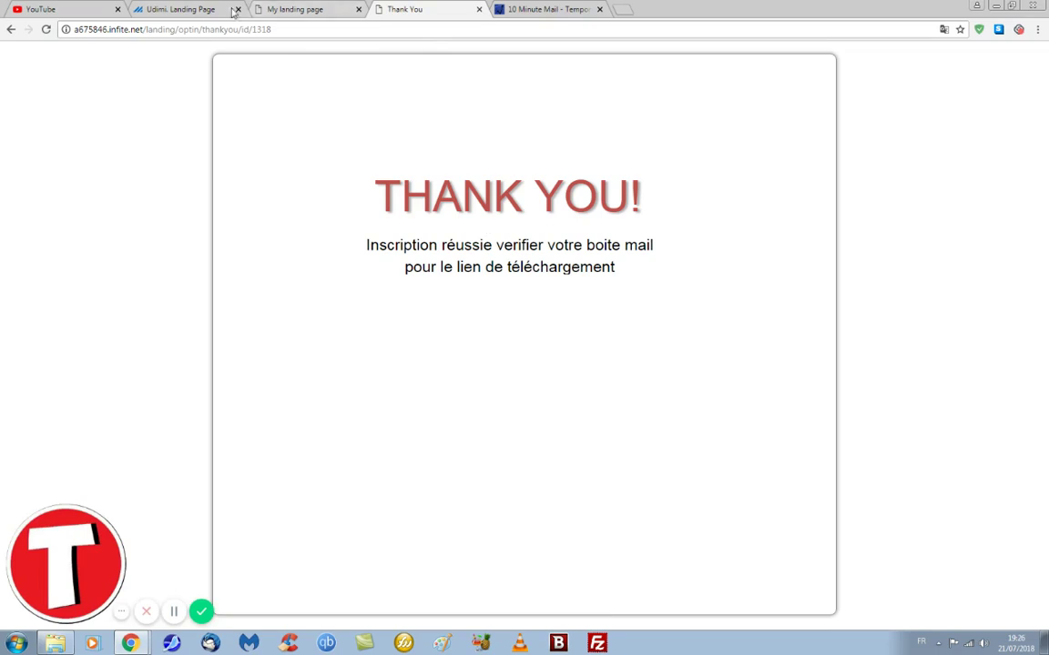
left_click(231, 10)
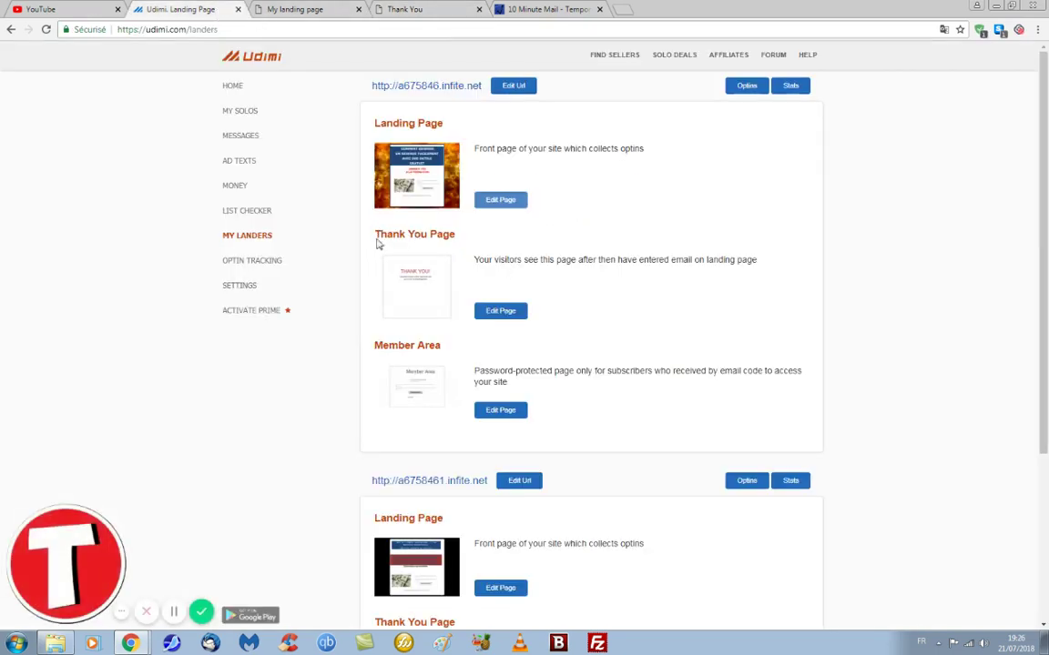
left_click(500, 311)
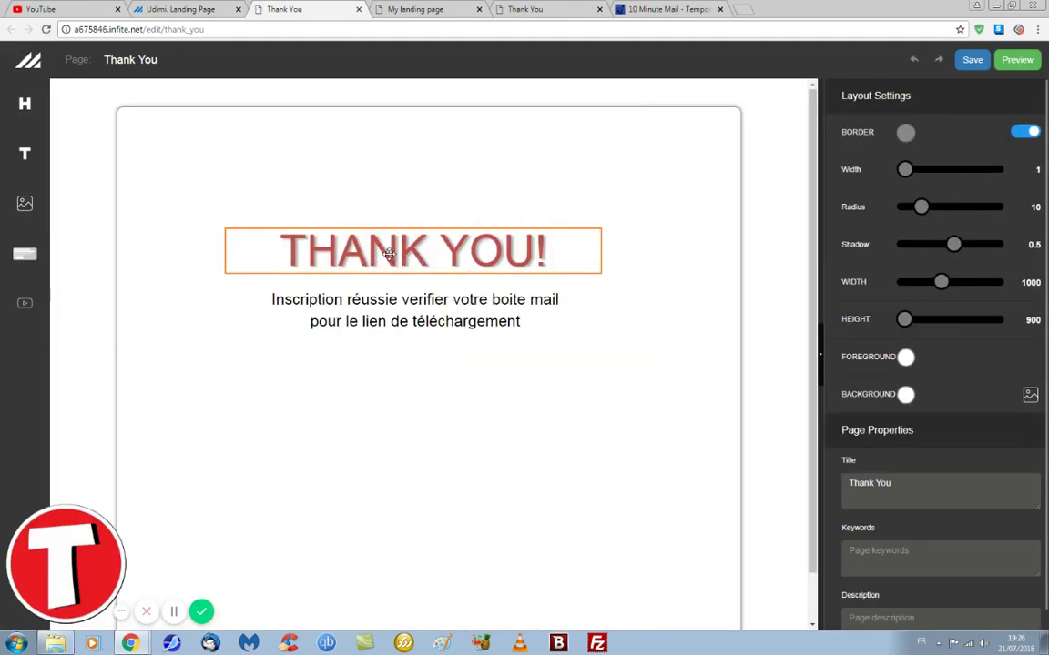
left_click(373, 258)
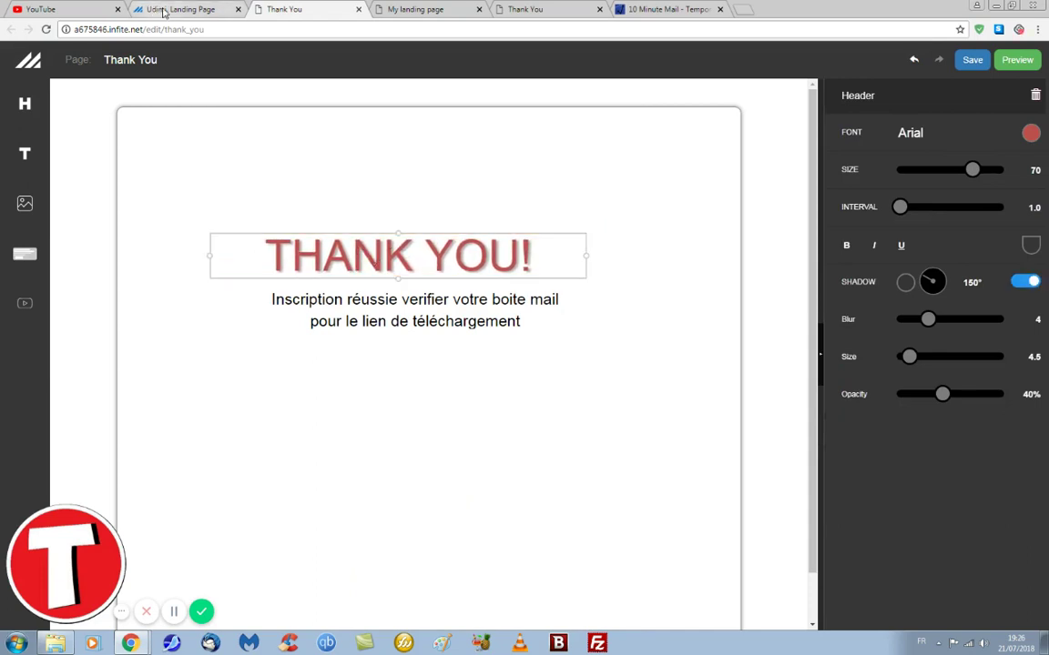
Step: Return to the My Landers dashboard and scroll to the a675846 lander block
left_click(154, 11)
scroll(445, 218, "down", 3)
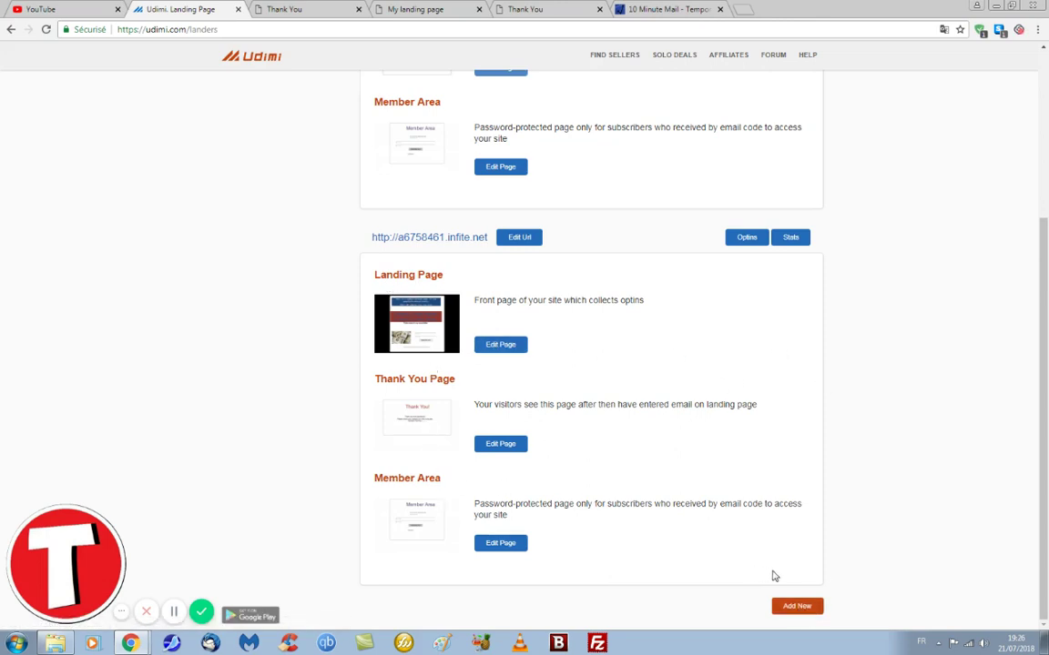
scroll(574, 382, "up", 3)
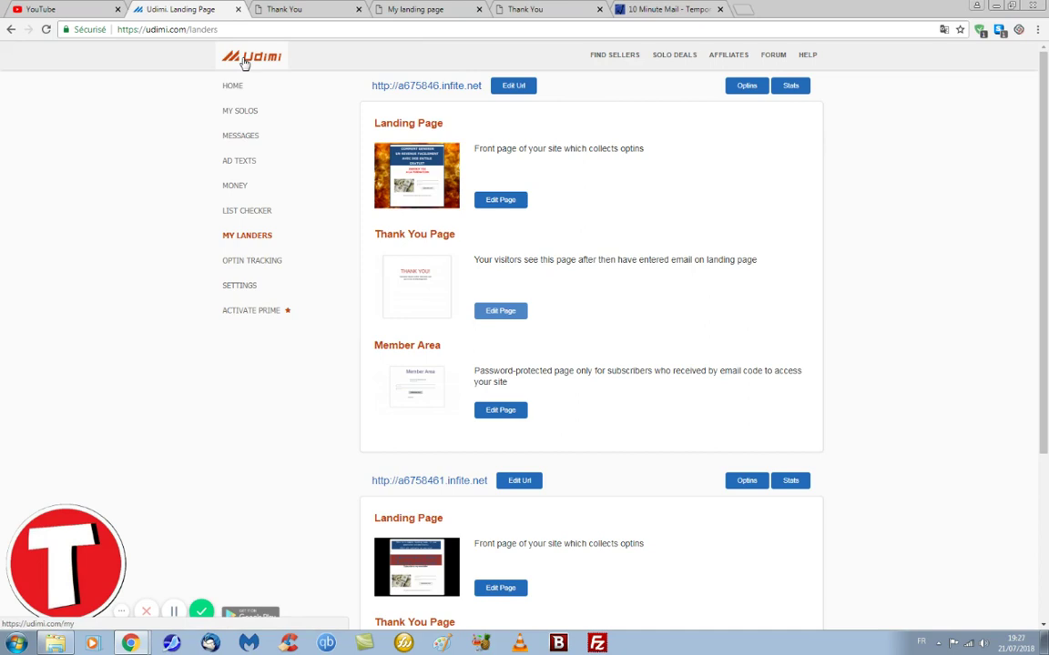
Step: Search solo ad sellers filtered to 30% sales, listing three sellers at 49¢–65¢ per click
left_click(606, 60)
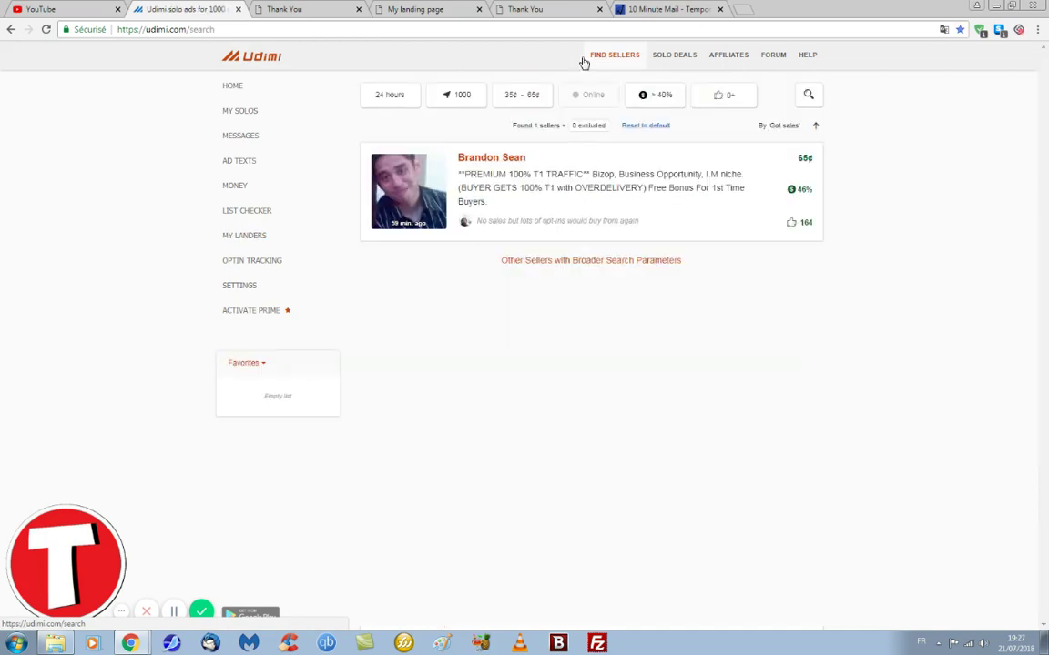
left_click(654, 97)
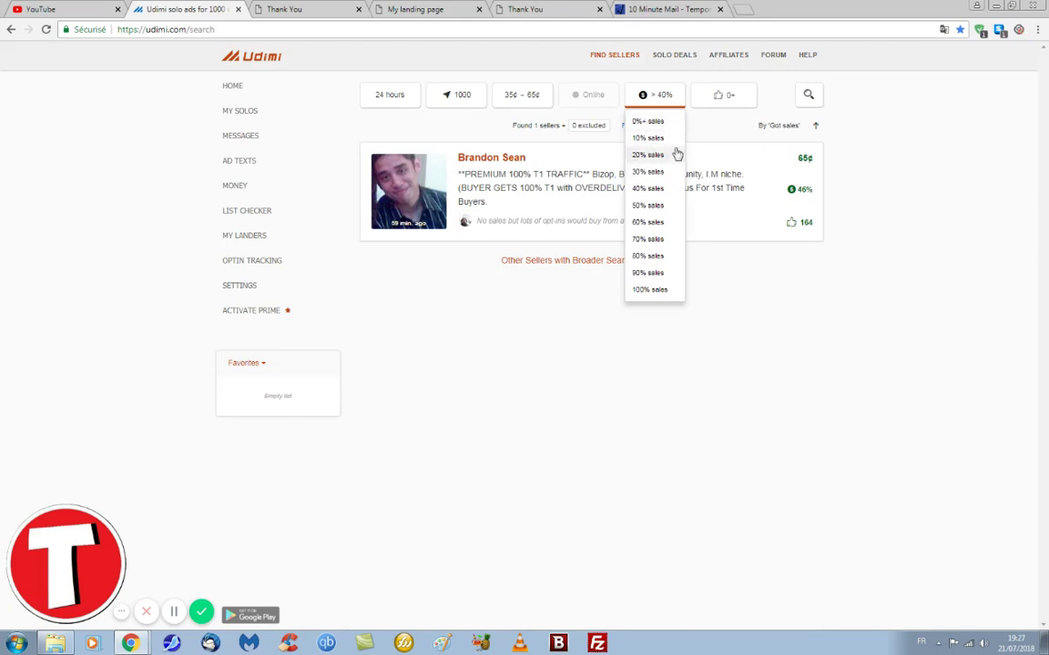
left_click(647, 173)
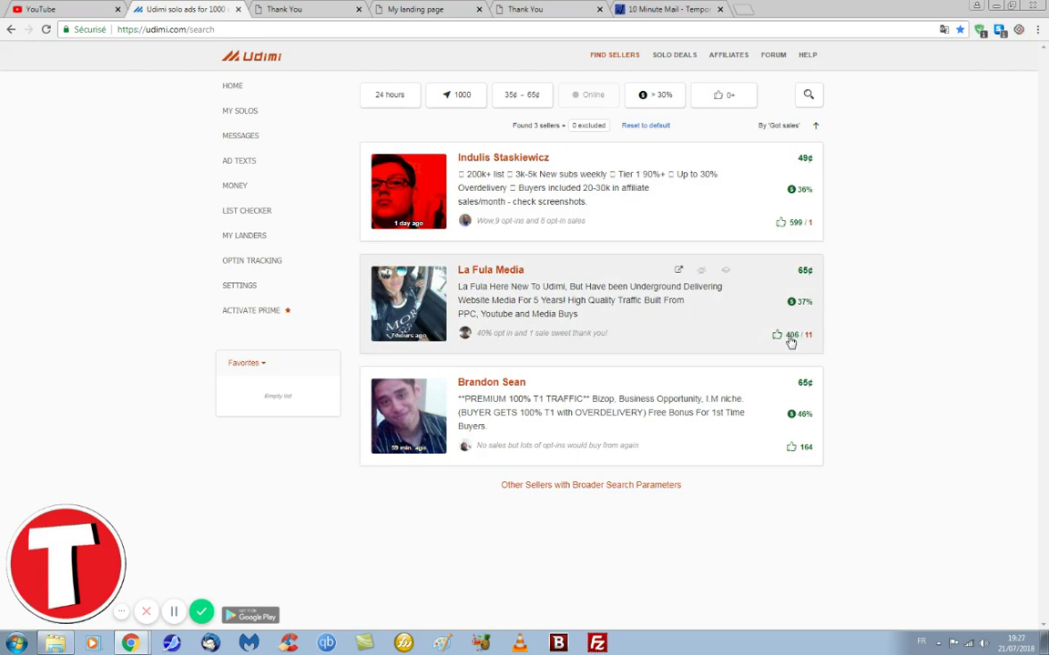
left_click(799, 343)
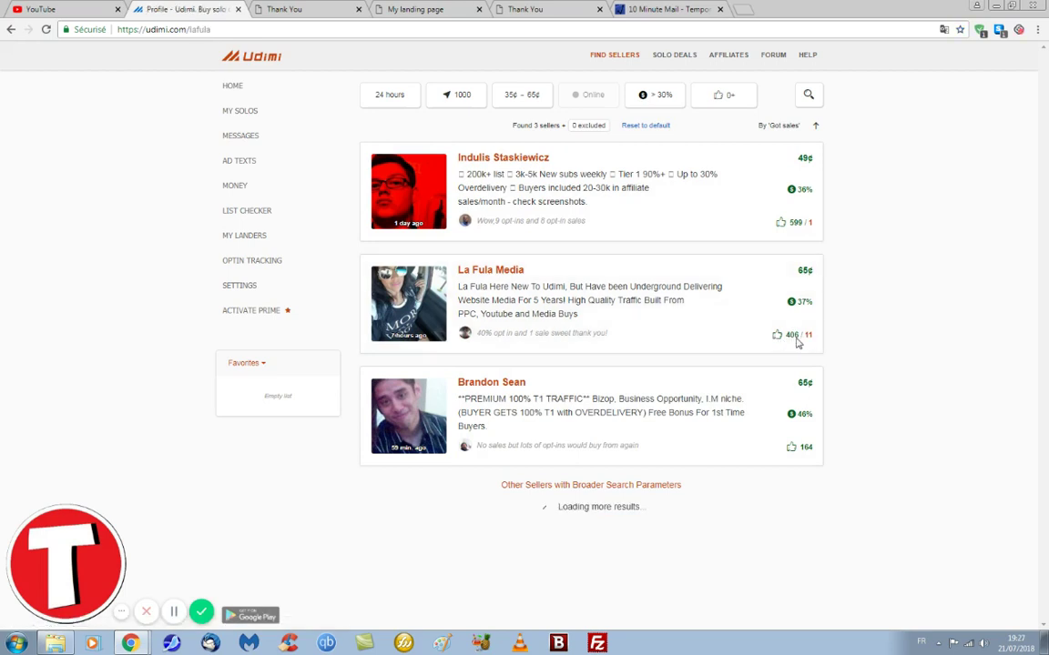
scroll(571, 337, "down", 12)
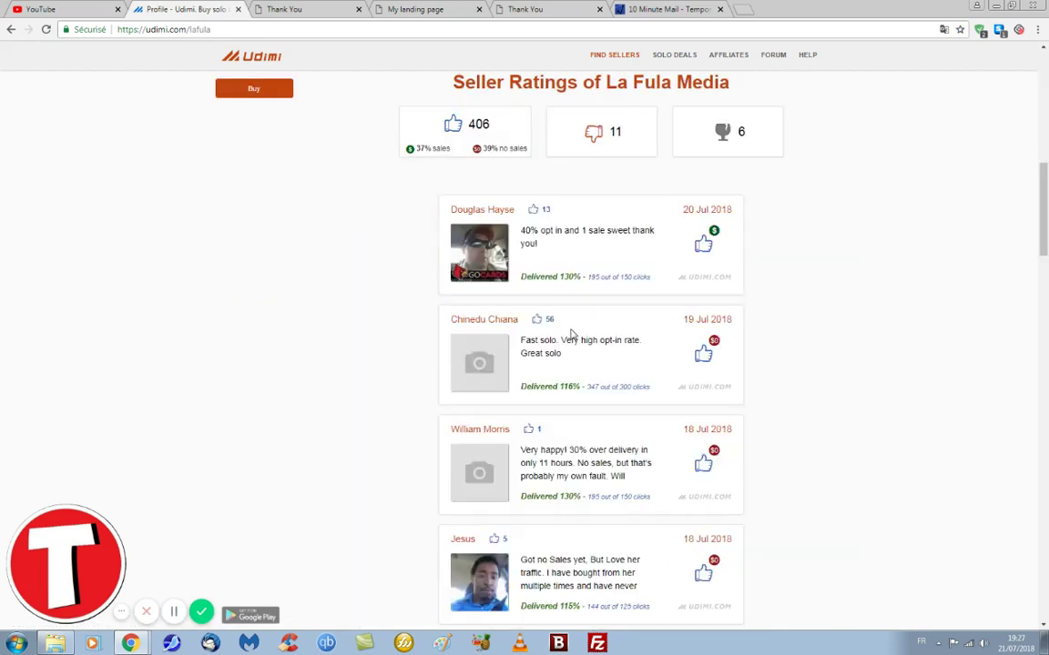
scroll(538, 239, "up", 3)
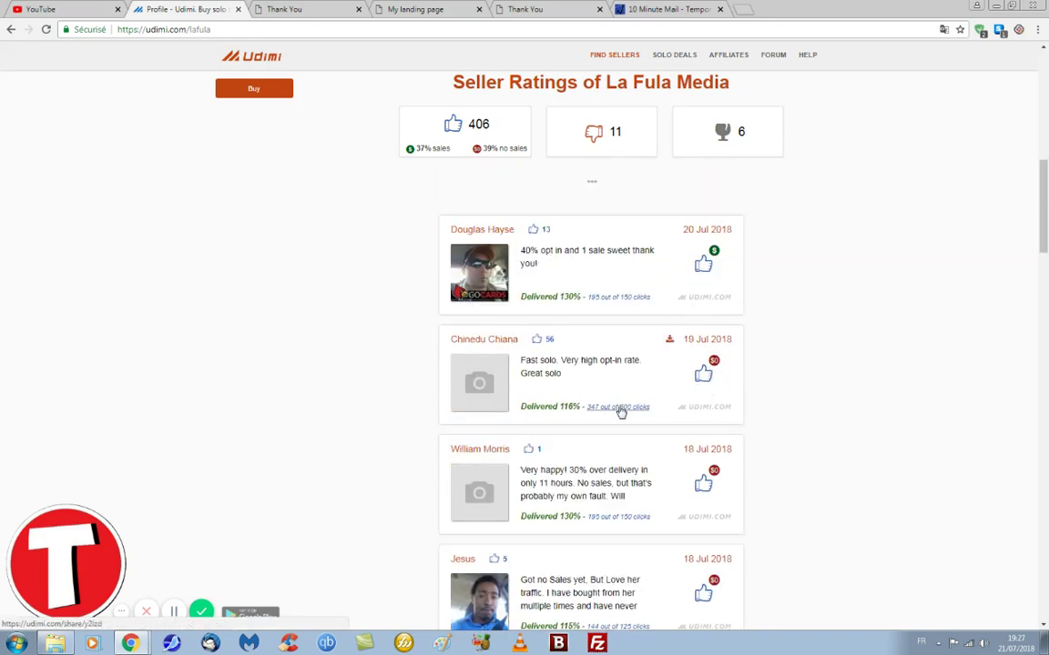
scroll(621, 413, "down", 3)
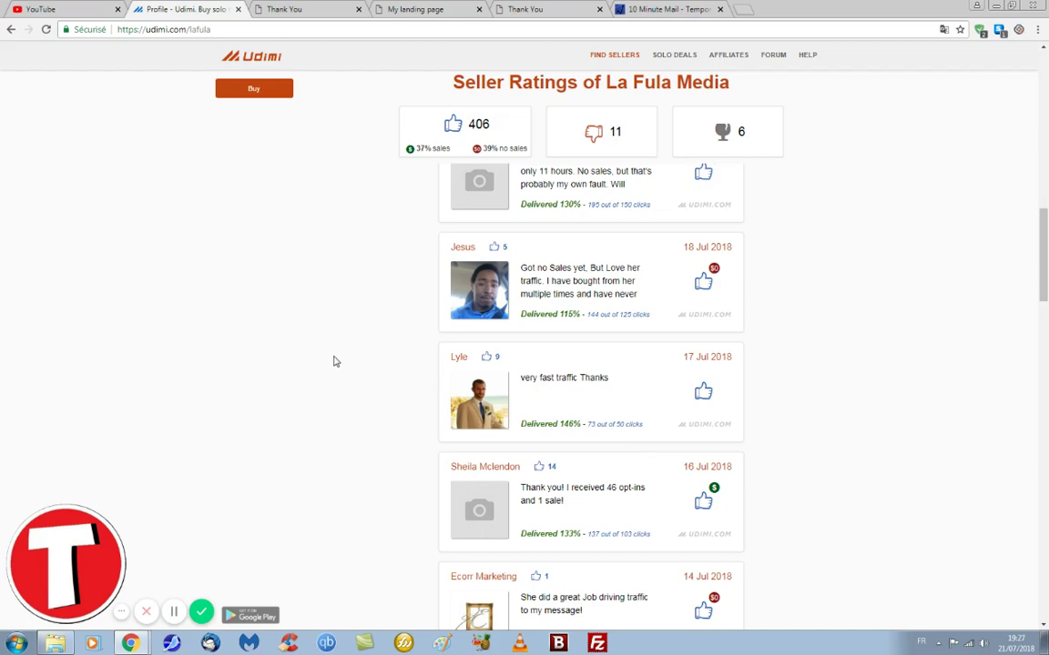
scroll(536, 330, "up", 8)
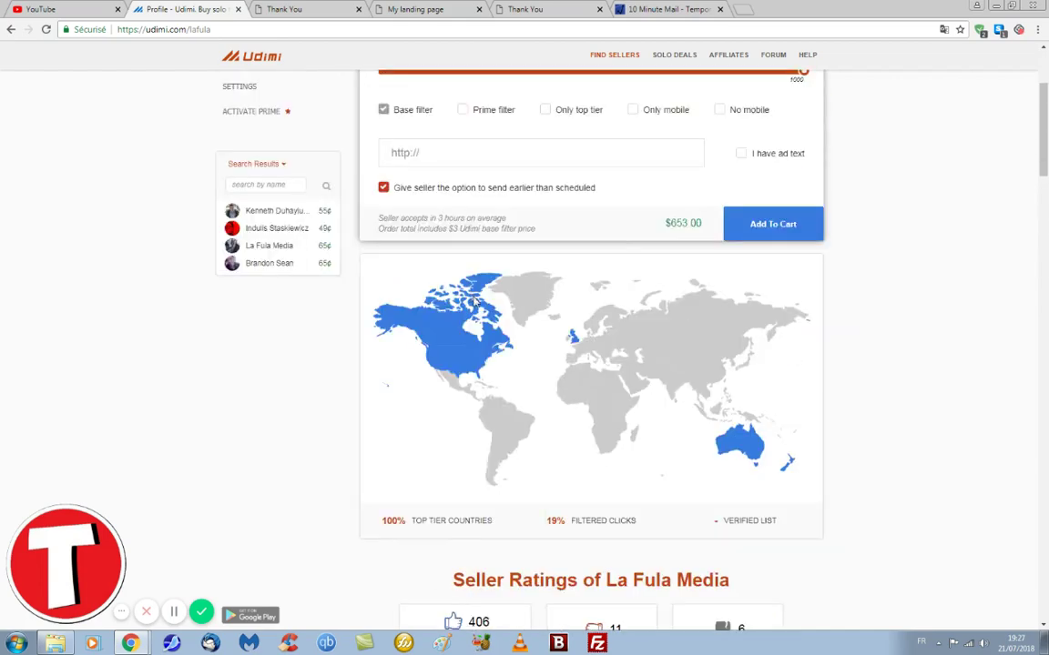
scroll(473, 303, "up", 3)
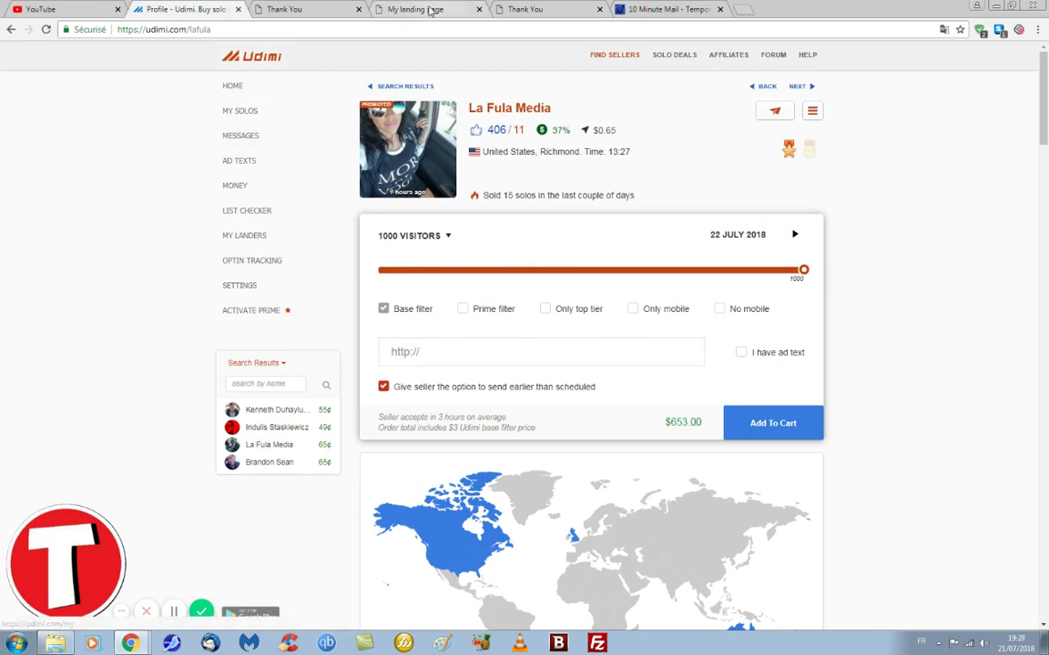
left_click(394, 11)
left_click(193, 28)
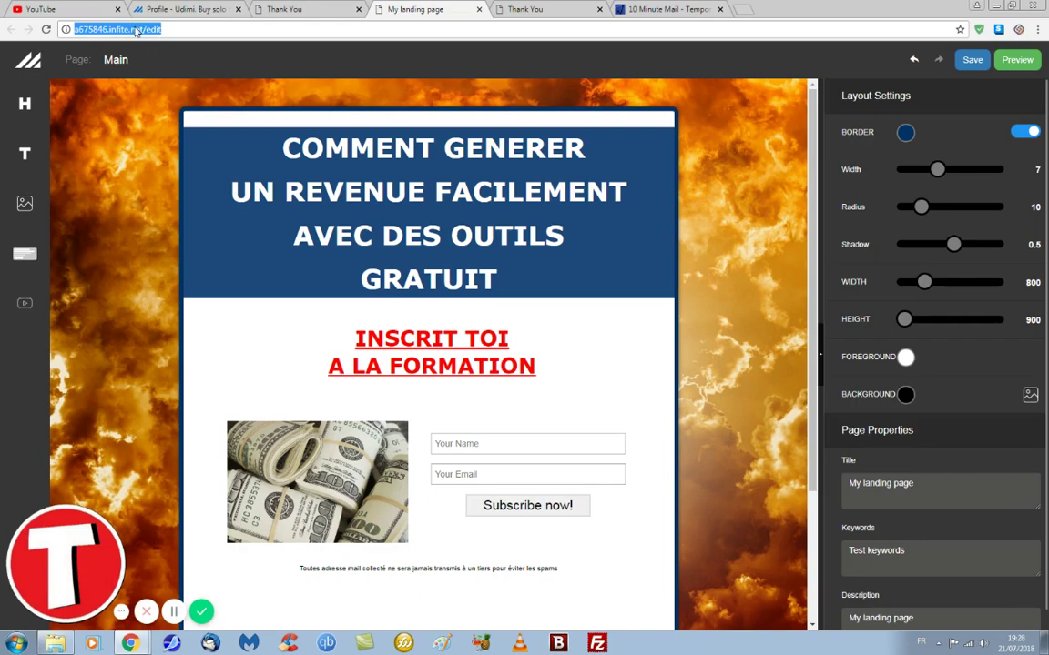
left_click(182, 9)
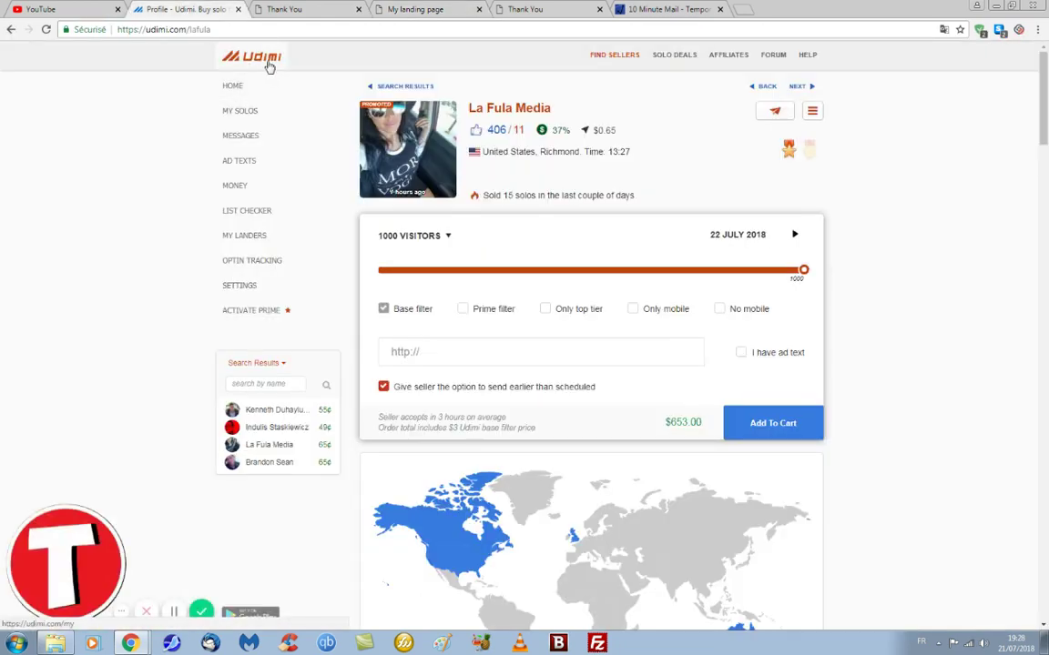
left_click(273, 11)
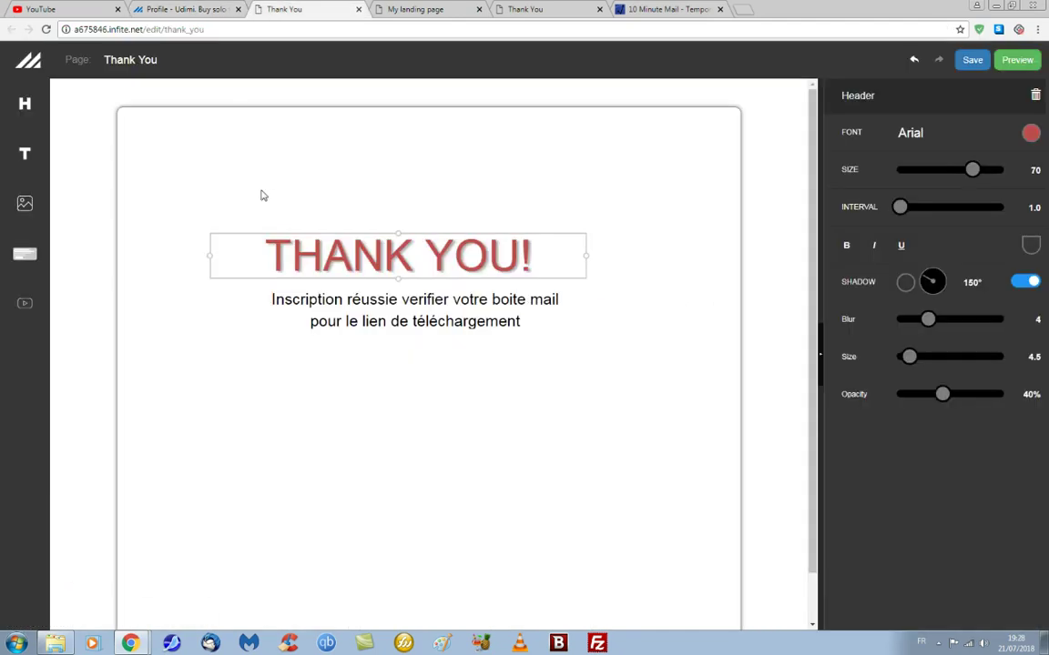
left_click(171, 10)
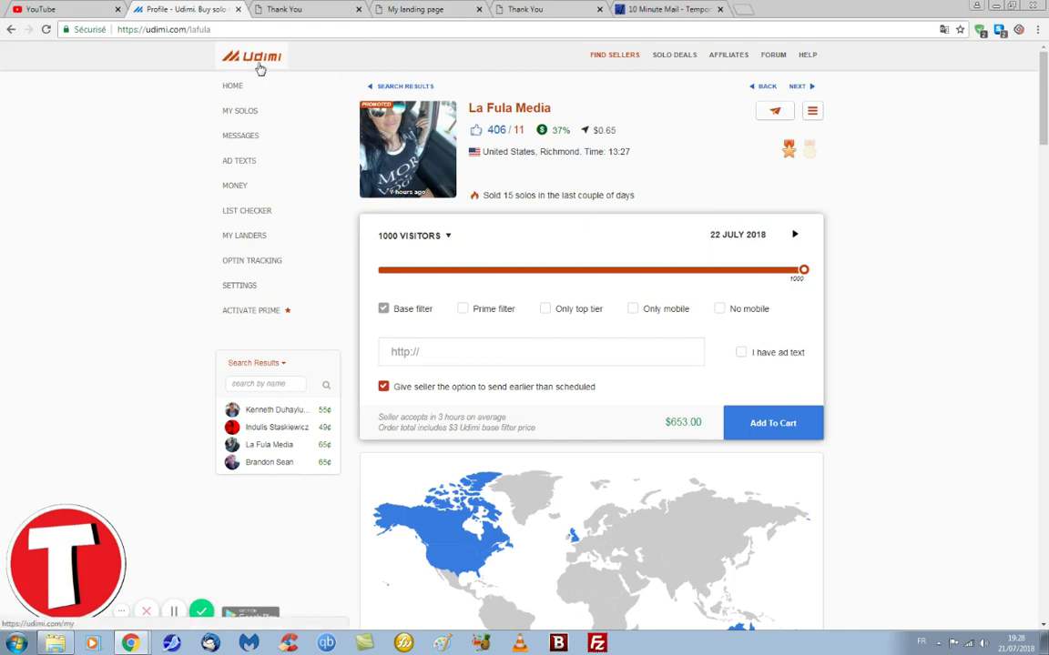
Step: Open the a675846 lander's opt-ins, select its four subscriber e-mails, and return to the landers list
left_click(244, 236)
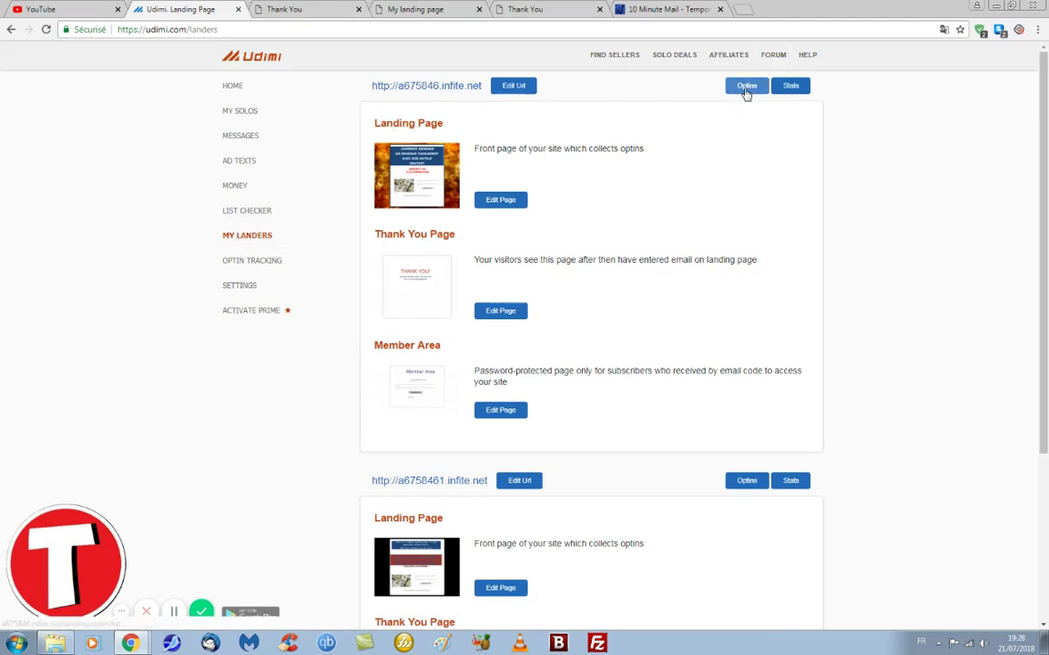
left_click(747, 88)
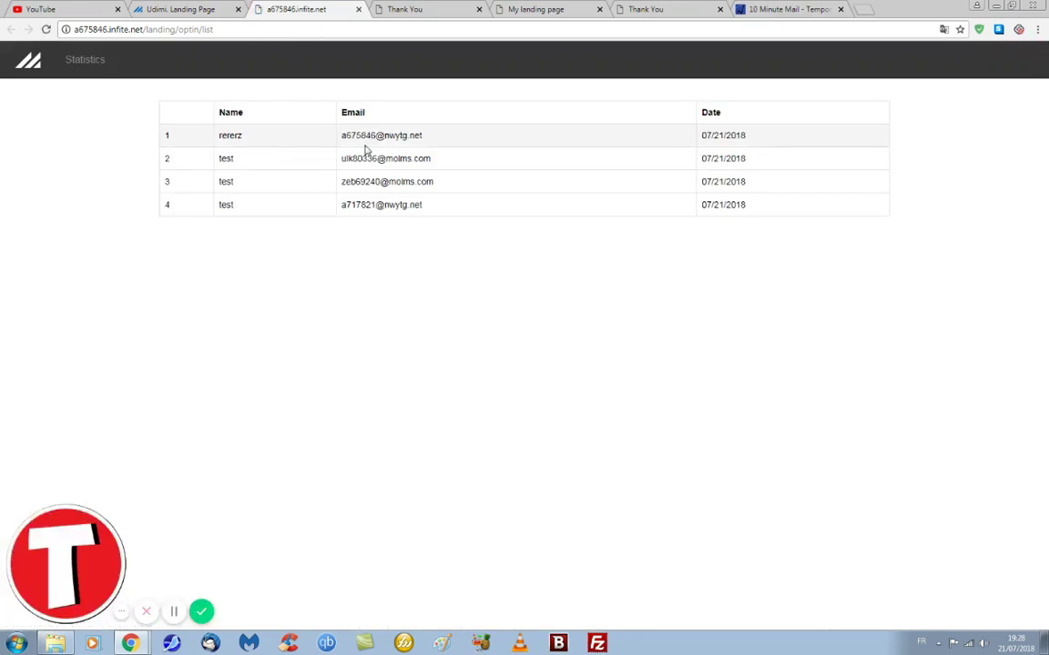
left_click_drag(347, 136, 427, 138)
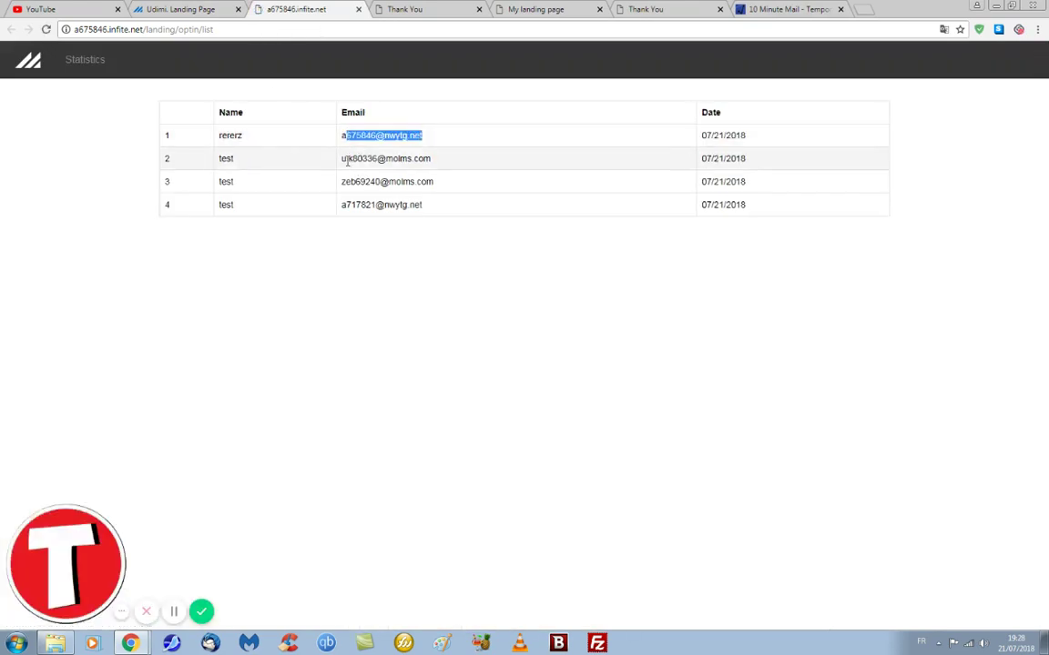
left_click_drag(346, 158, 449, 164)
left_click_drag(344, 181, 435, 183)
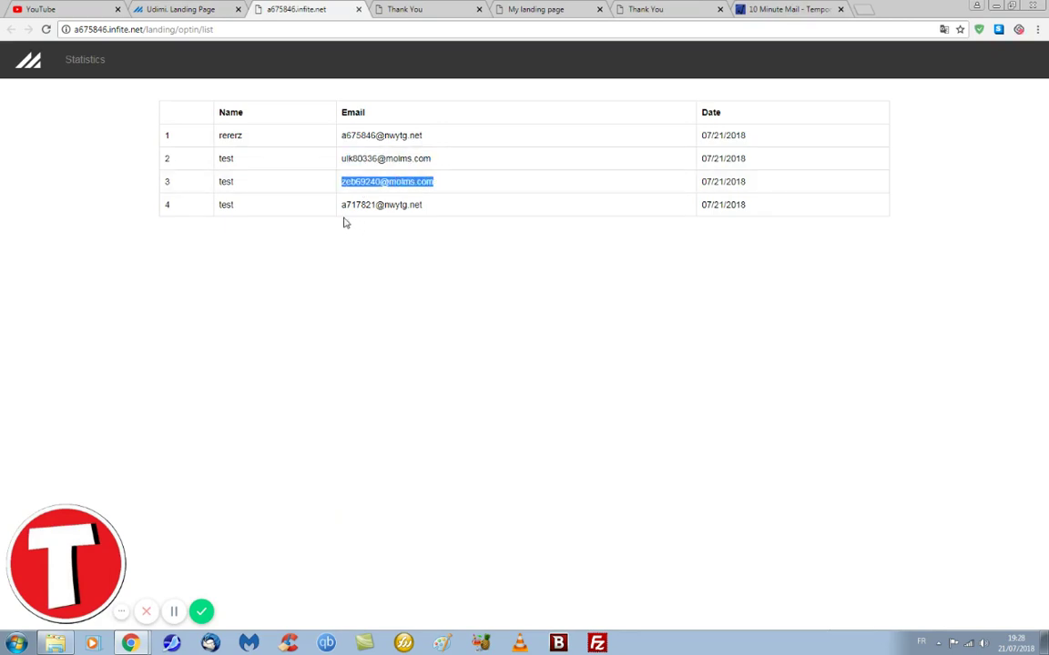
left_click_drag(343, 206, 466, 215)
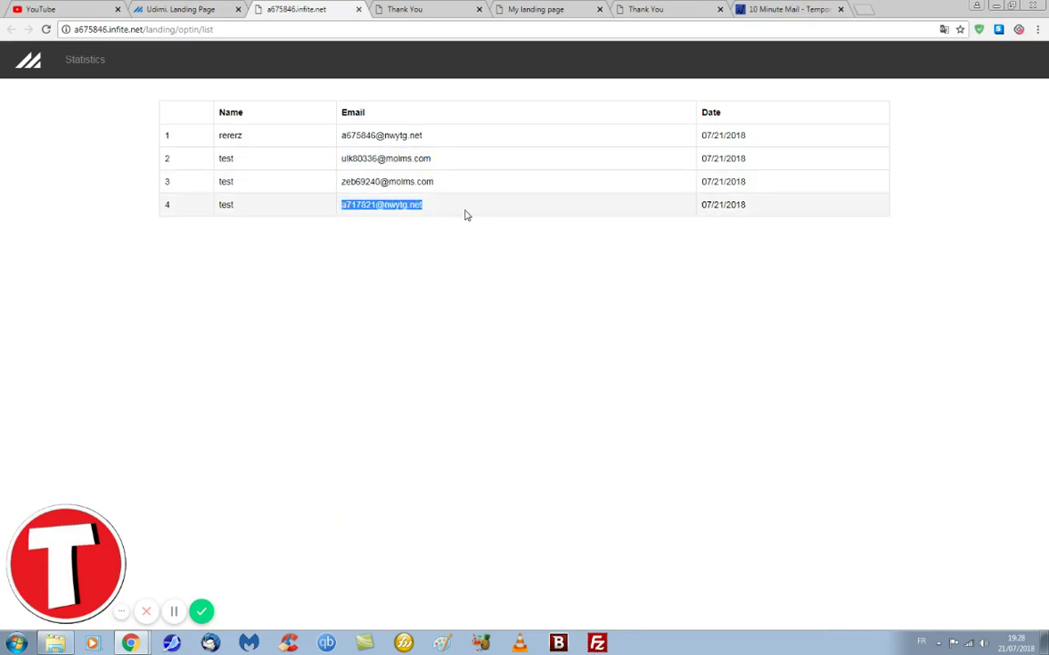
left_click(216, 11)
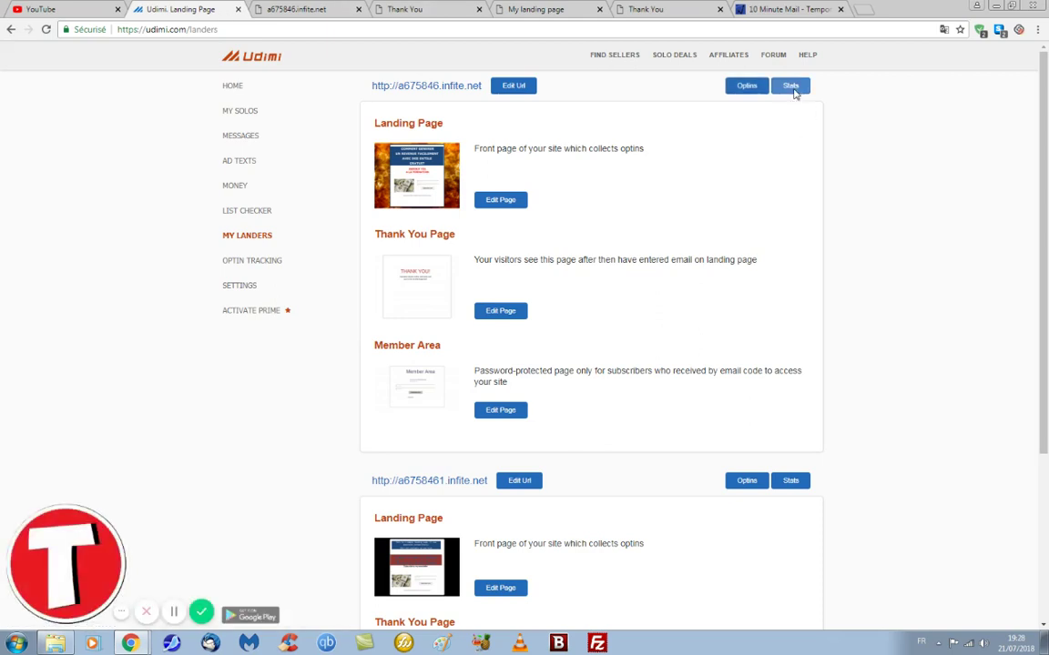
Step: Open the a675846 lander's Stats, then view its Optins and GetResponse tabs
left_click(792, 88)
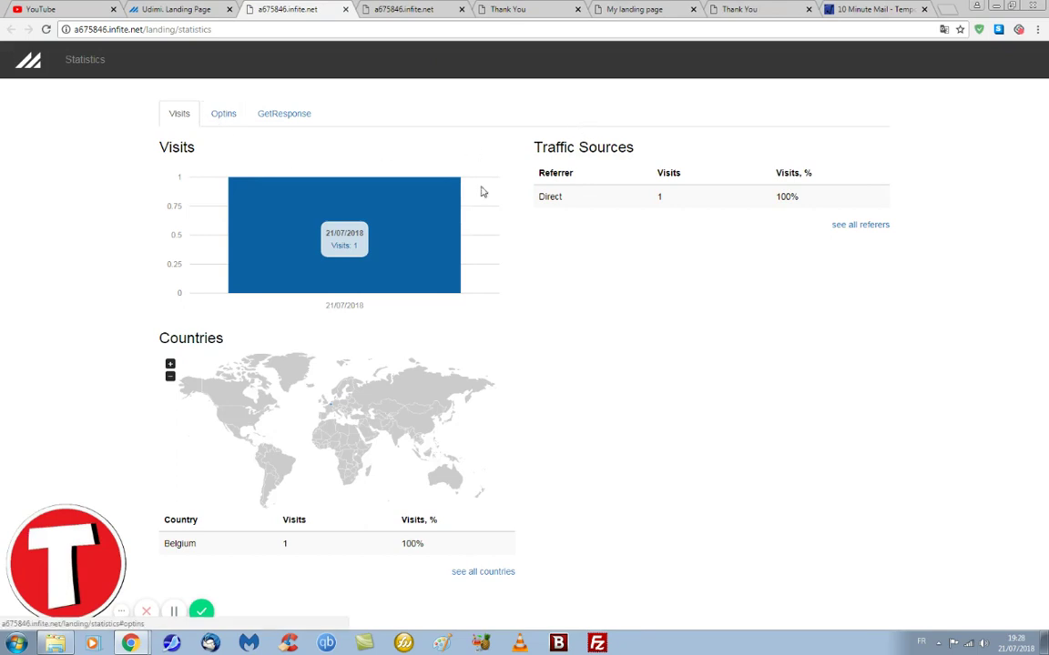
left_click(224, 117)
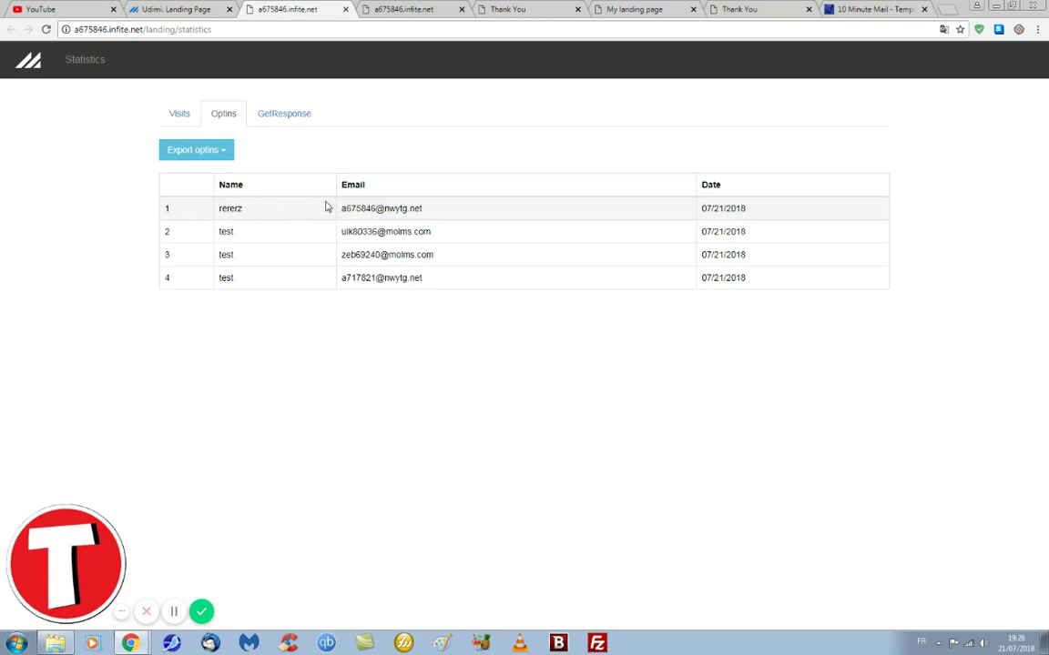
left_click(284, 116)
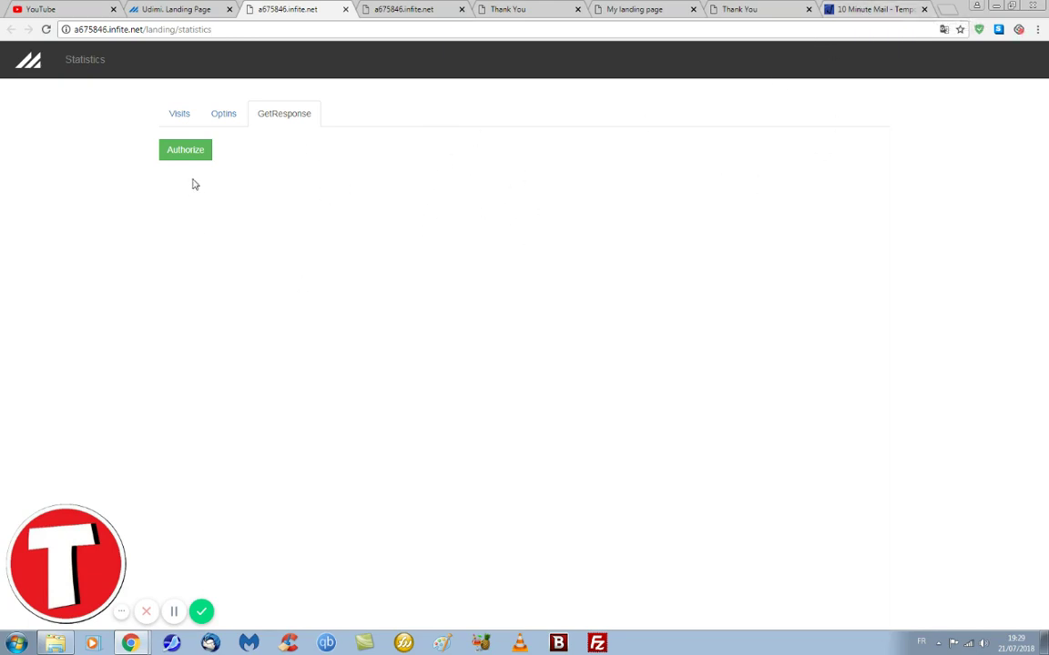
Step: Authorize GetResponse and focus the Mot de passe field on its sign-in page
left_click(179, 155)
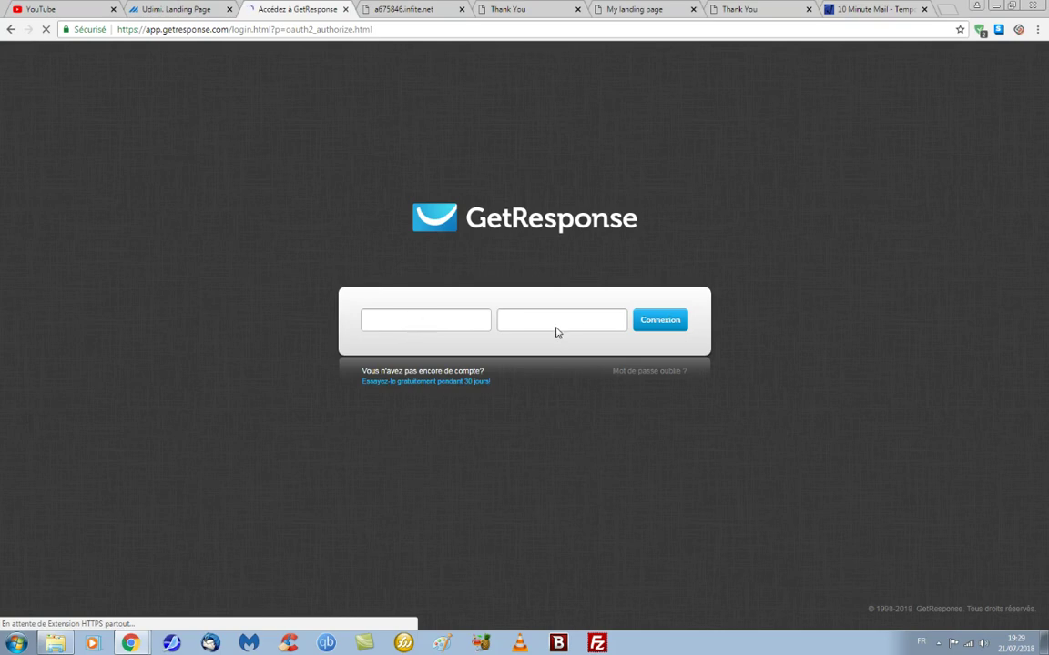
left_click(554, 323)
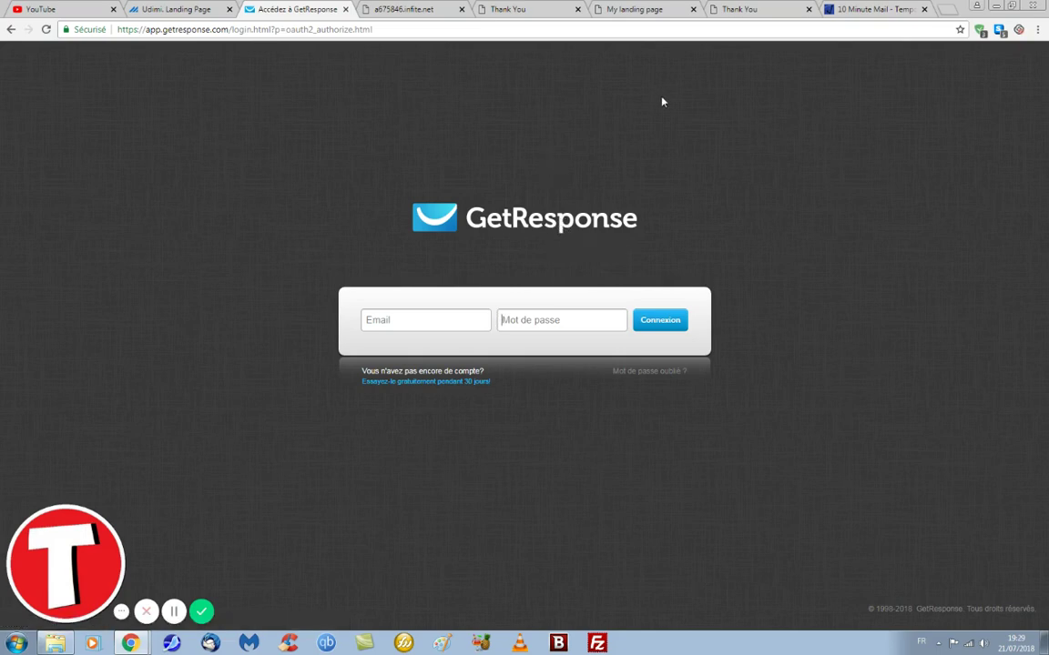
left_click(628, 9)
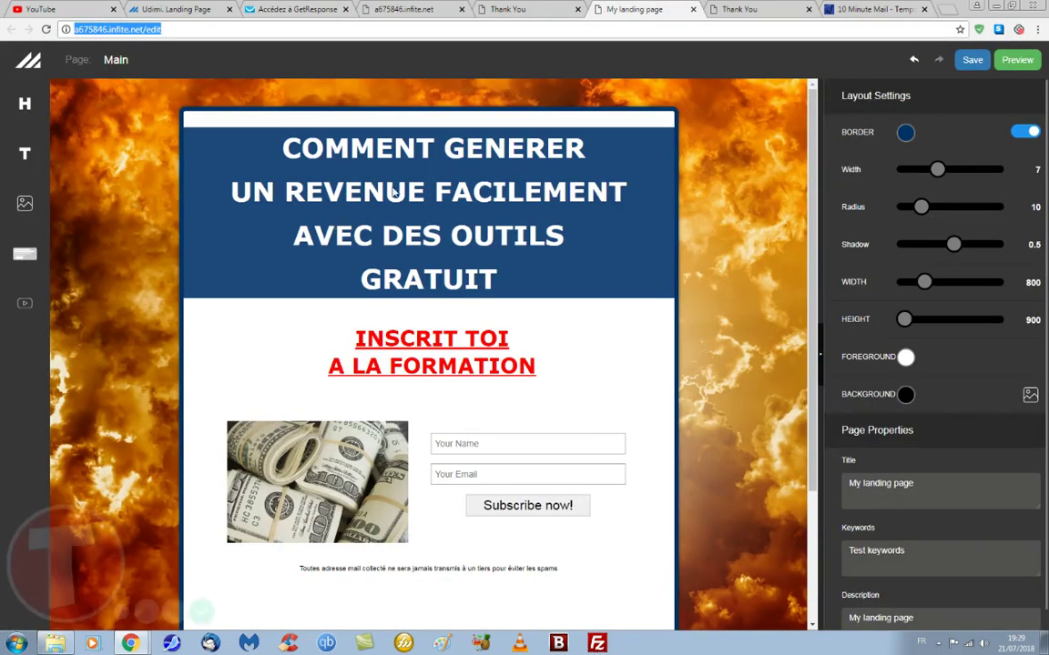
left_click(386, 10)
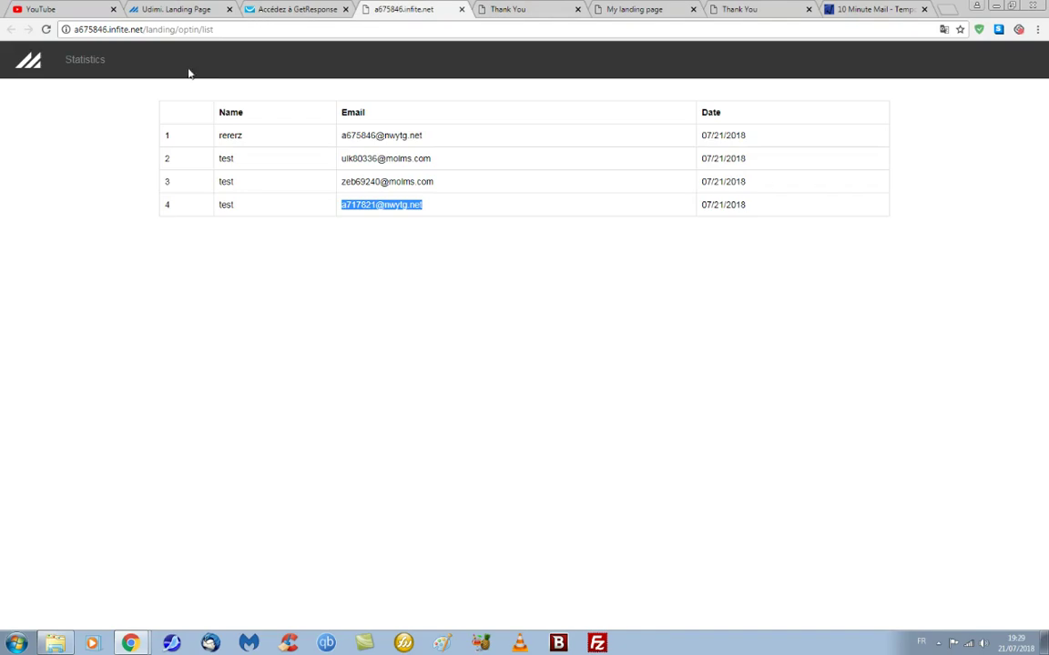
left_click(293, 11)
left_click(165, 11)
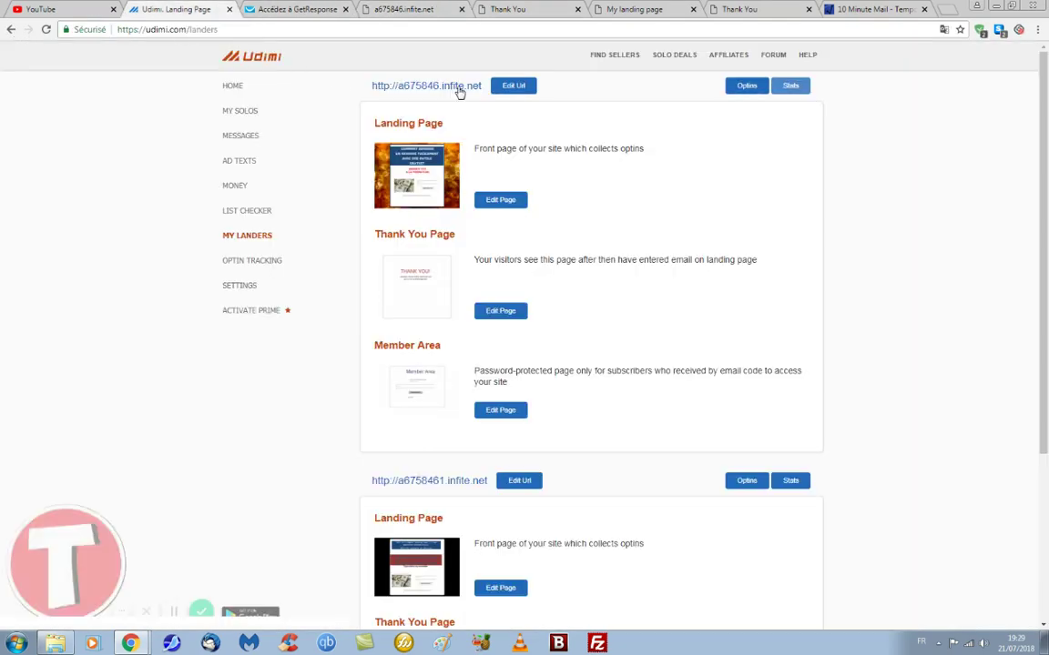
left_click(458, 88)
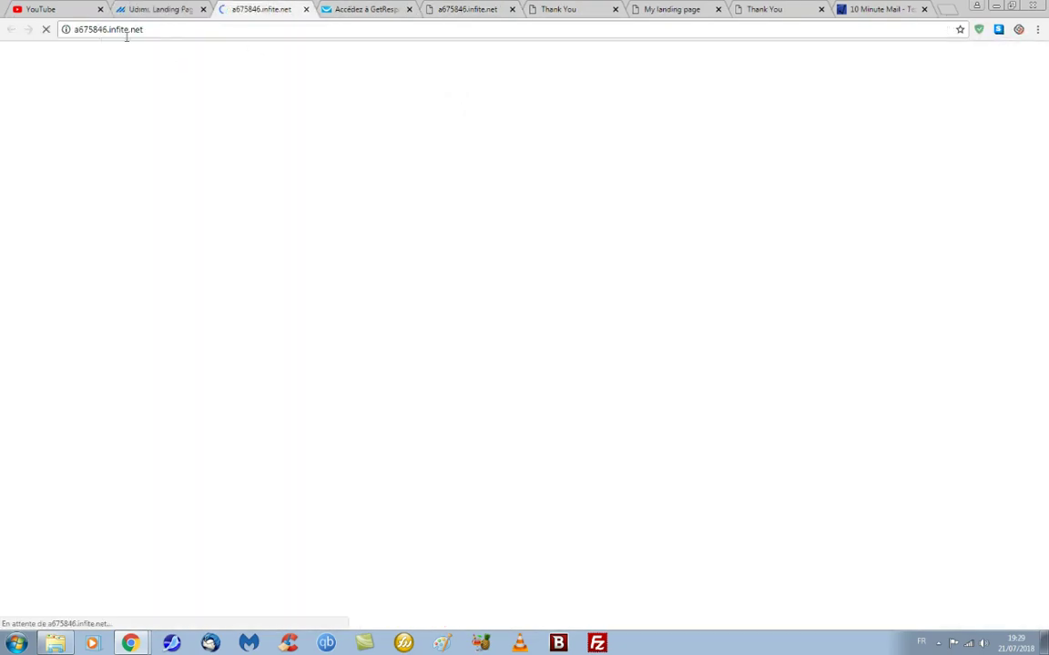